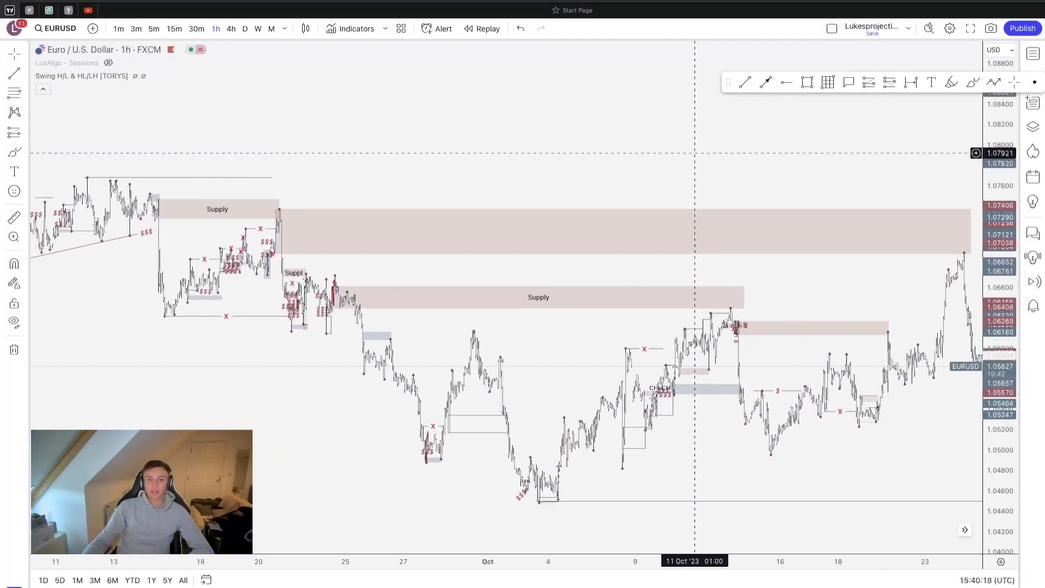
Step: Examine the marked supply zones and market structure on the EURUSD hourly chart from early September through late October
{"action": "left_click_drag", "start_coordinate": [747, 168], "coordinate": [782, 170]}
{"action": "scroll", "coordinate": [782, 171], "scroll_direction": "up", "scroll_amount": 1}
{"action": "scroll", "coordinate": [643, 156], "scroll_direction": "left", "scroll_amount": 4}
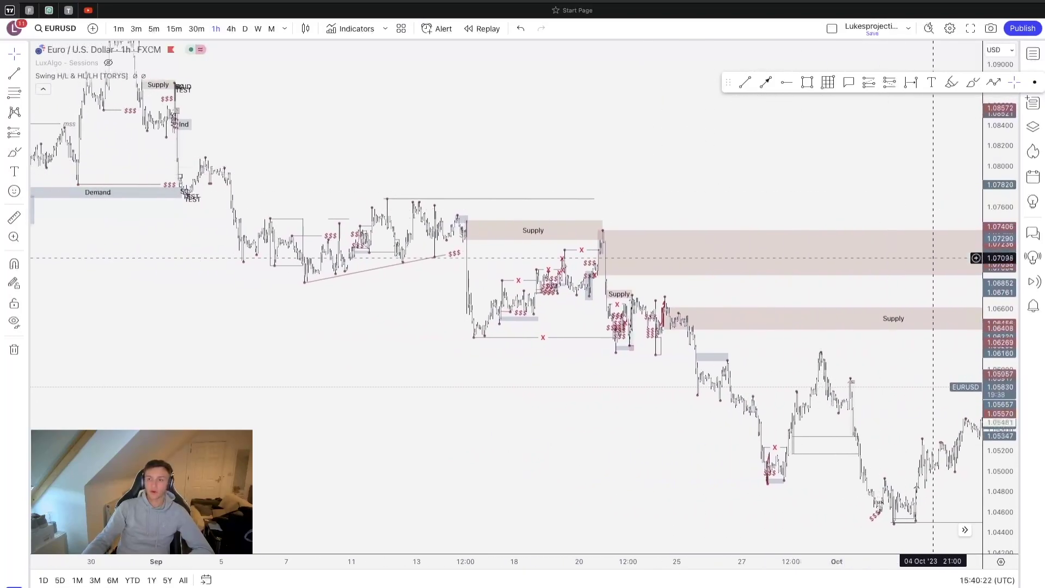
{"action": "scroll", "coordinate": [708, 201], "scroll_direction": "up", "scroll_amount": 5}
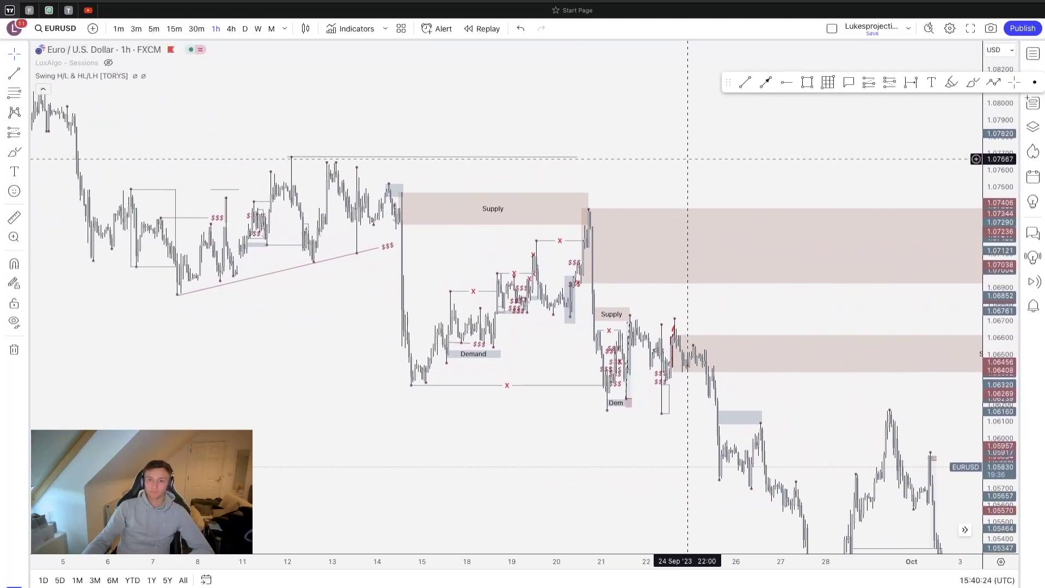
{"action": "left_click_drag", "start_coordinate": [742, 202], "coordinate": [548, 167]}
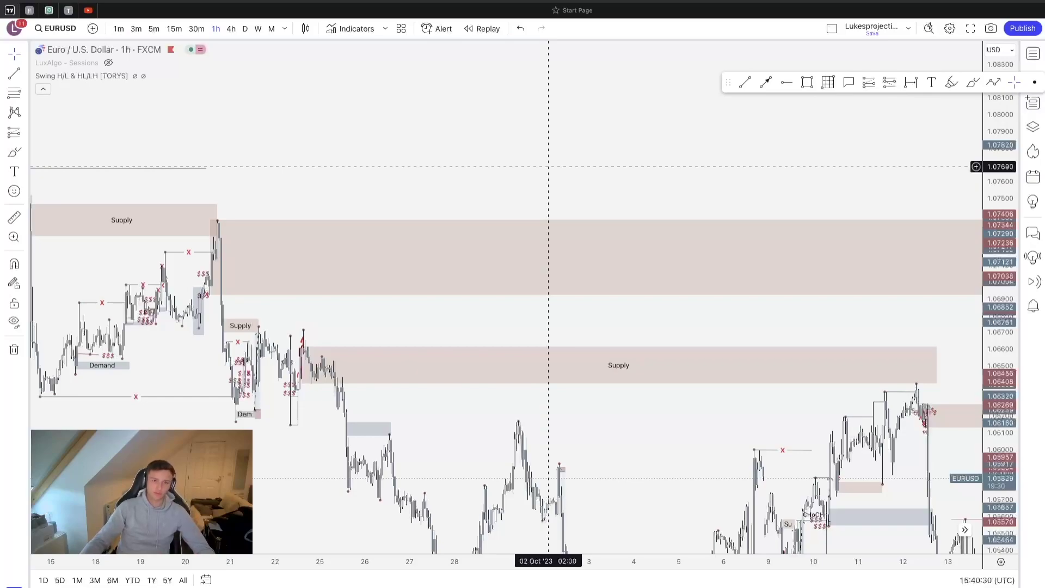
{"action": "left_click_drag", "start_coordinate": [639, 167], "coordinate": [568, 151]}
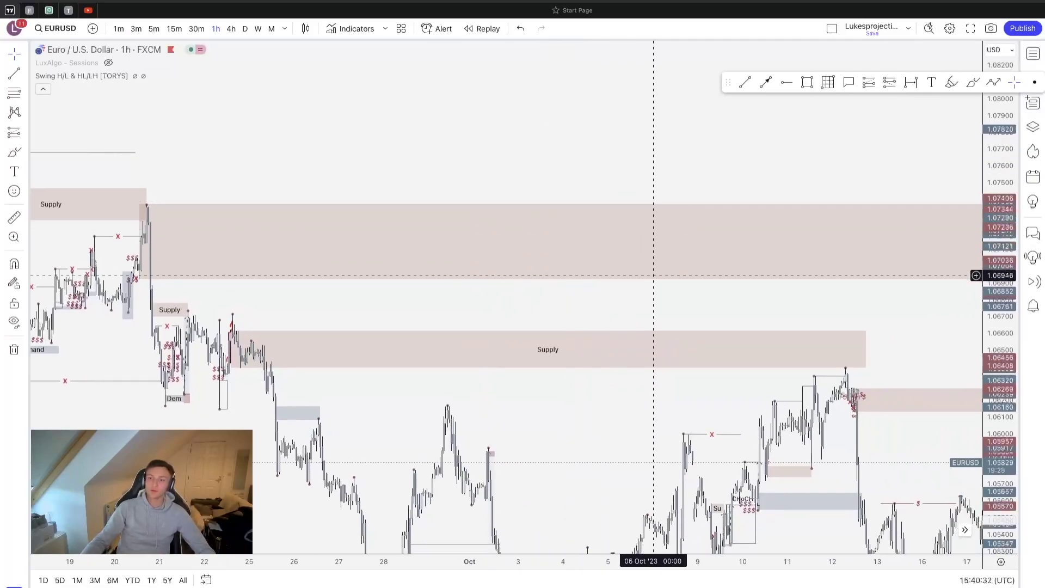
{"action": "left_click_drag", "start_coordinate": [661, 304], "coordinate": [443, 226]}
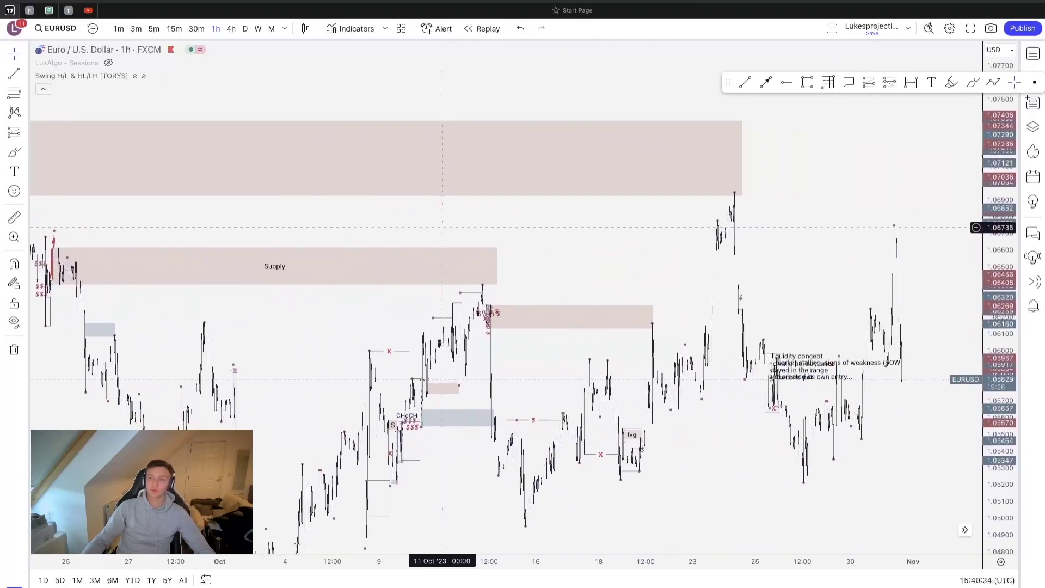
{"action": "left_click_drag", "start_coordinate": [604, 214], "coordinate": [747, 236]}
{"action": "left_click_drag", "start_coordinate": [999, 192], "coordinate": [999, 250]}
{"action": "left_click_drag", "start_coordinate": [835, 252], "coordinate": [825, 249]}
{"action": "left_click_drag", "start_coordinate": [915, 257], "coordinate": [849, 255]}
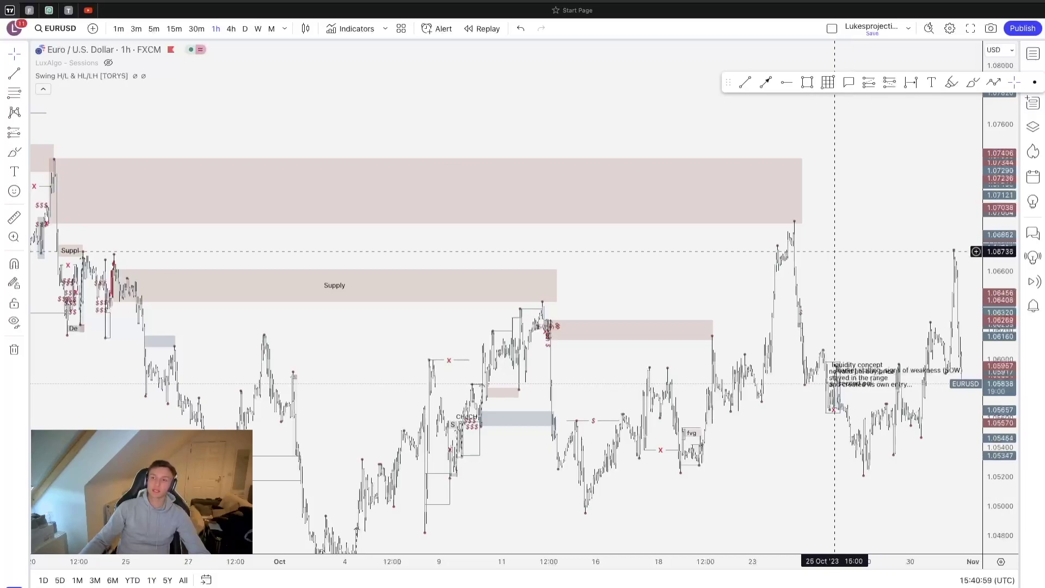
Step: Review October's price swings between the 4 Oct low, the 24 Oct high and the latest candles
{"action": "scroll", "coordinate": [834, 251], "scroll_direction": "up", "scroll_amount": 3}
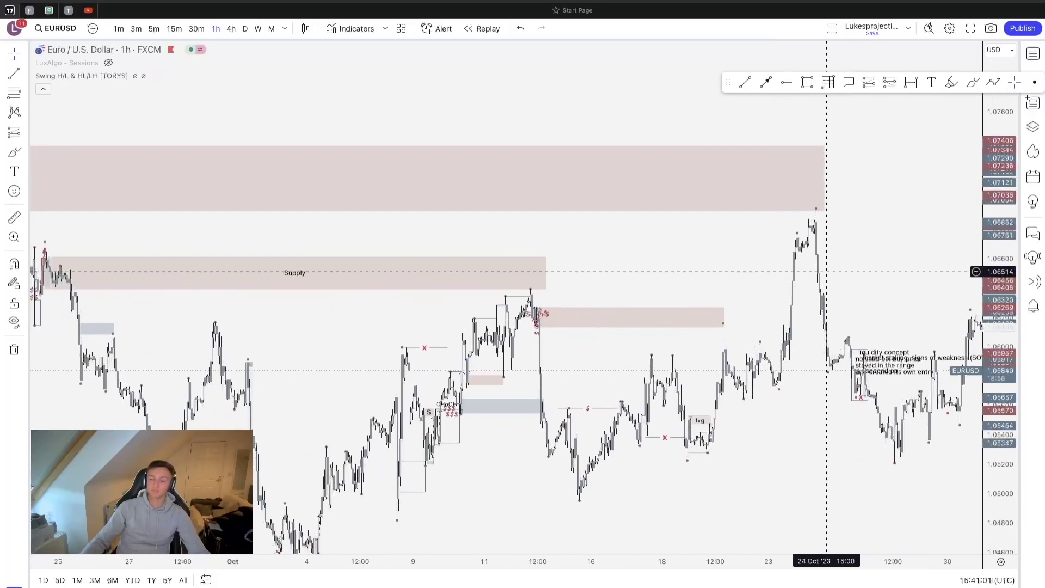
{"action": "scroll", "coordinate": [826, 271], "scroll_direction": "left", "scroll_amount": 5}
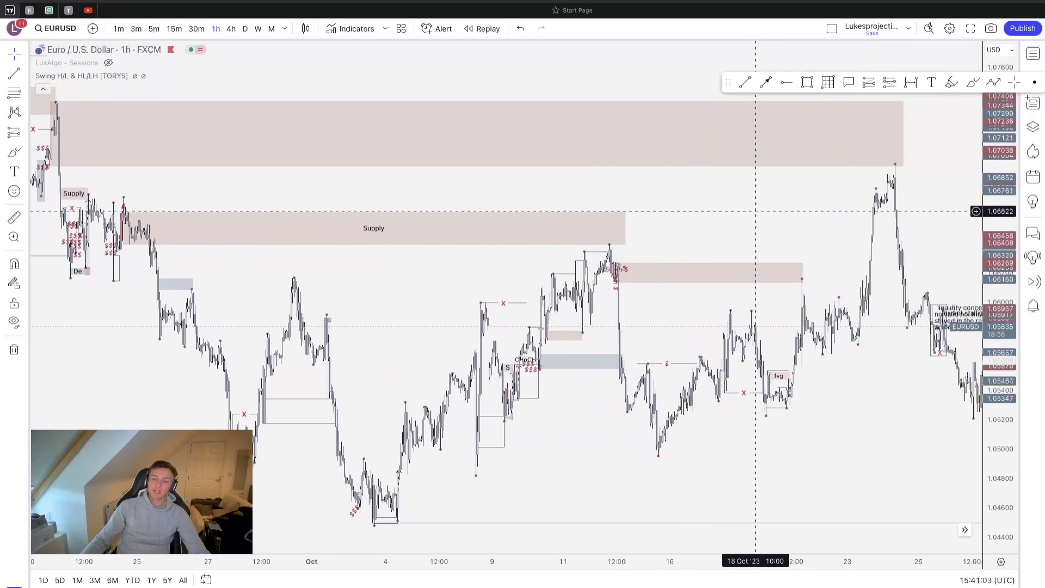
{"action": "scroll", "coordinate": [756, 212], "scroll_direction": "right", "scroll_amount": 5}
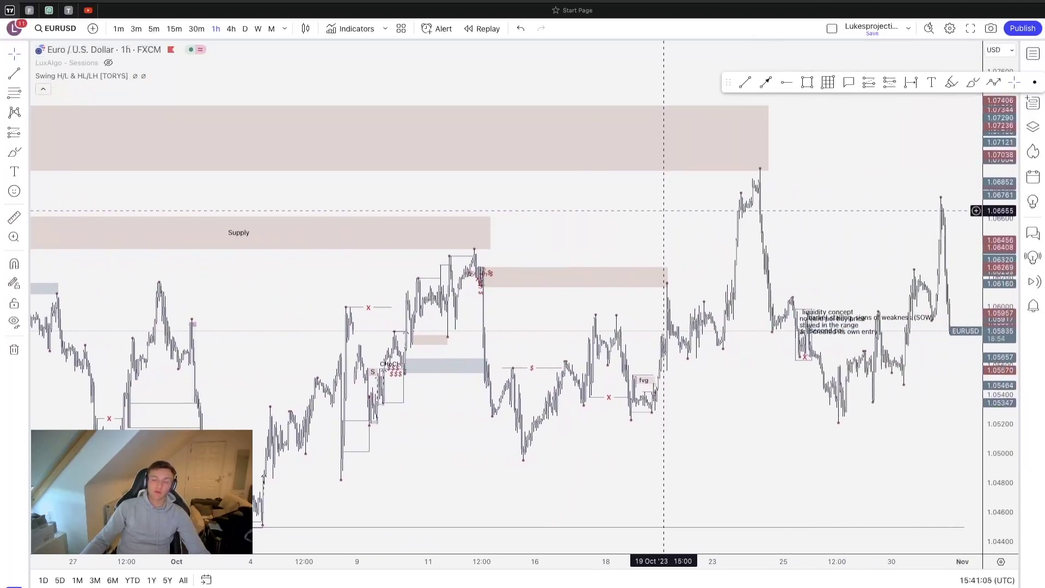
{"action": "scroll", "coordinate": [708, 215], "scroll_direction": "right", "scroll_amount": 5}
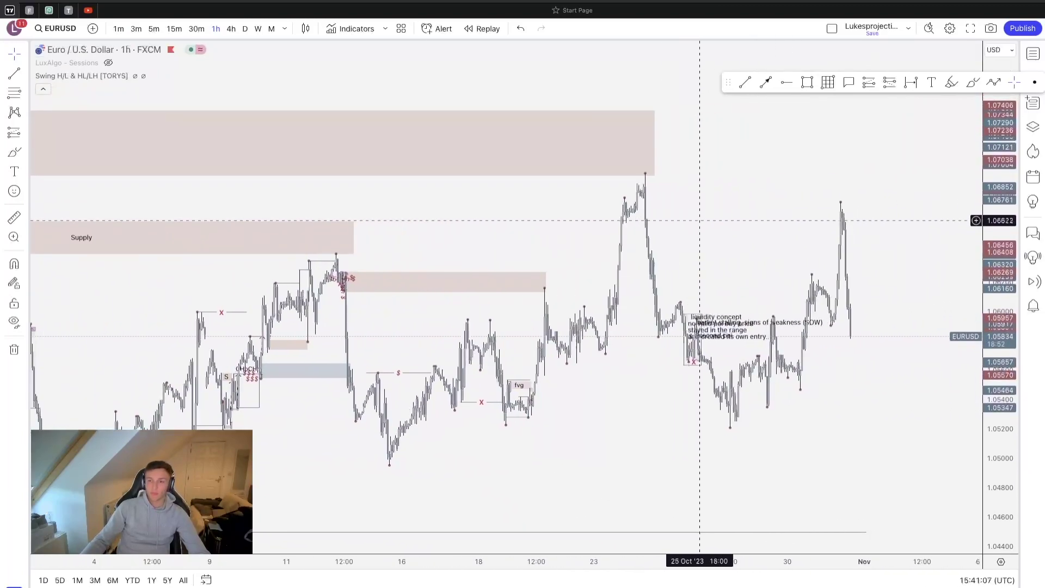
{"action": "scroll", "coordinate": [698, 221], "scroll_direction": "up", "scroll_amount": 1}
{"action": "scroll", "coordinate": [768, 228], "scroll_direction": "up", "scroll_amount": 2}
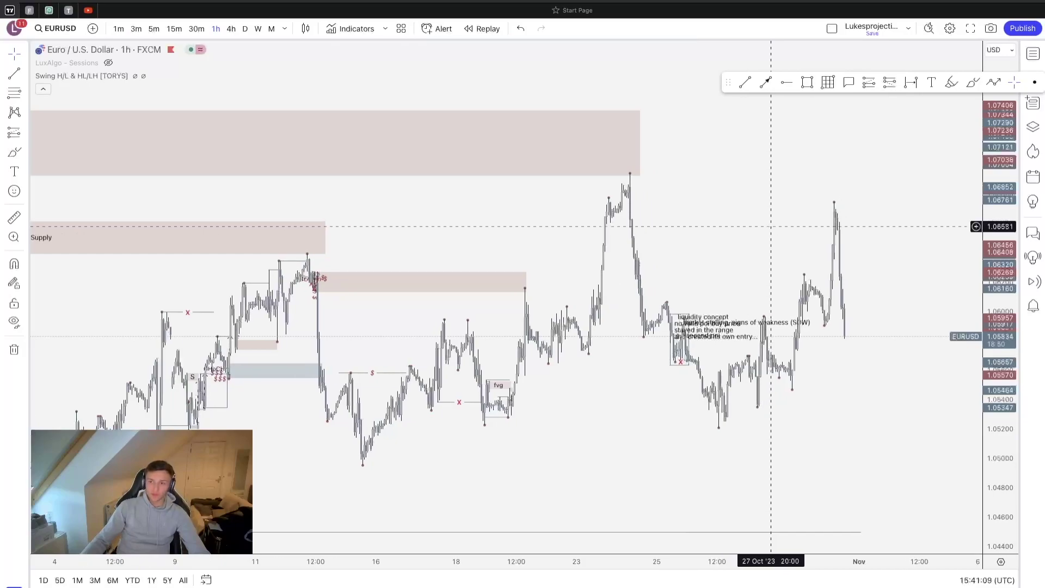
{"action": "scroll", "coordinate": [748, 227], "scroll_direction": "left", "scroll_amount": 6}
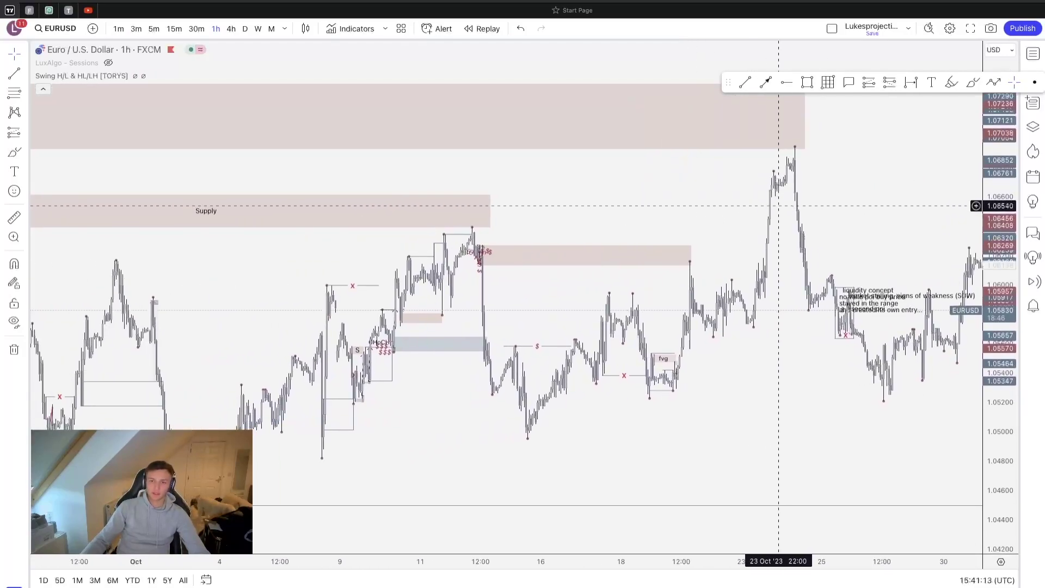
{"action": "left_click_drag", "start_coordinate": [779, 206], "coordinate": [728, 207]}
{"action": "scroll", "coordinate": [731, 208], "scroll_direction": "right", "scroll_amount": 5}
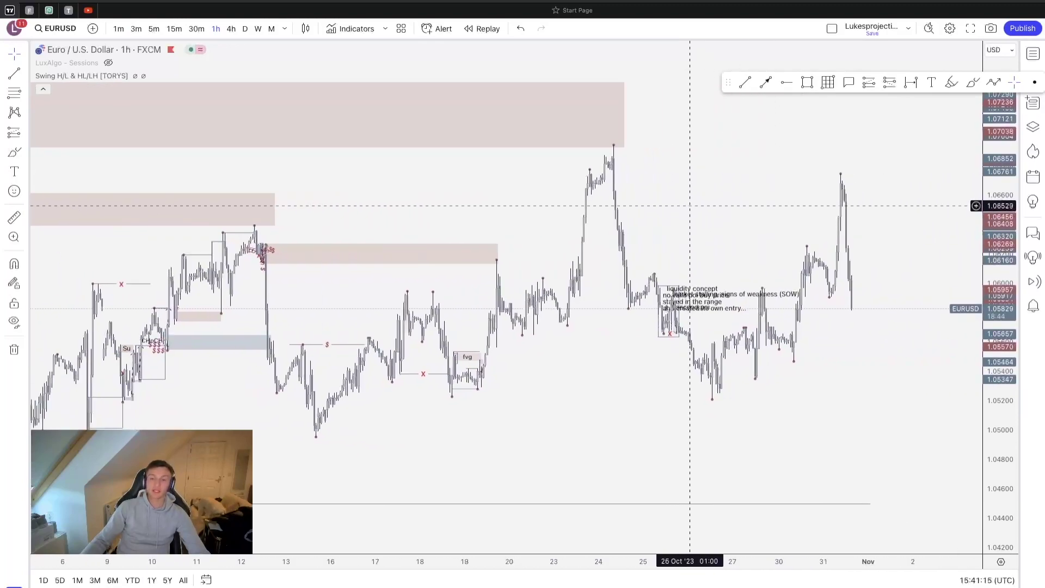
{"action": "left_click_drag", "start_coordinate": [673, 208], "coordinate": [667, 209]}
{"action": "scroll", "coordinate": [684, 216], "scroll_direction": "right", "scroll_amount": 2}
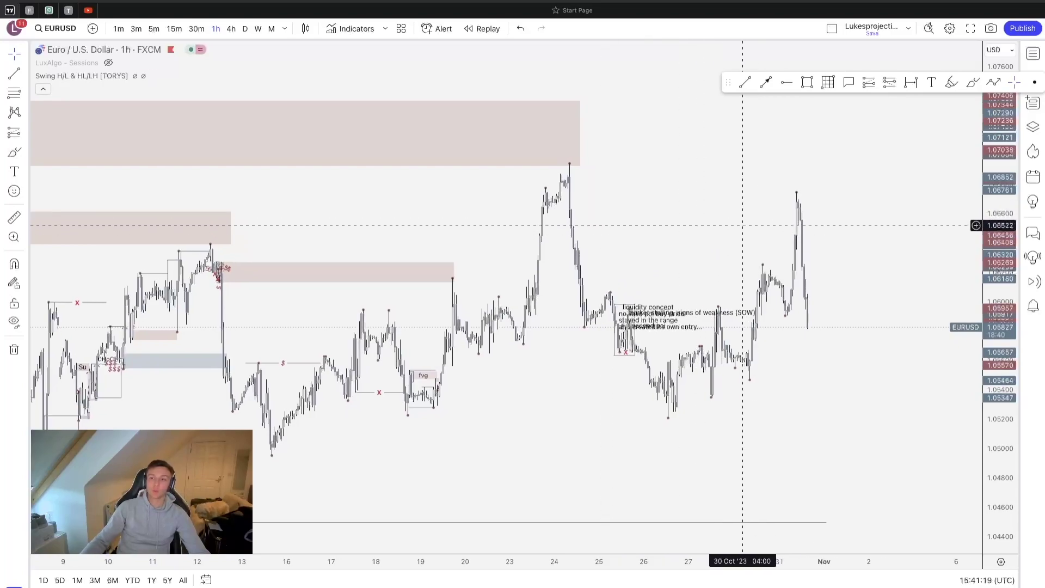
Step: Draw an unfilled box over the 24 Oct high, from about 1.06692 to 1.06945, extending to 31 Oct
{"action": "left_click_drag", "start_coordinate": [1000, 247], "coordinate": [1000, 161]}
{"action": "left_click_drag", "start_coordinate": [880, 212], "coordinate": [887, 250]}
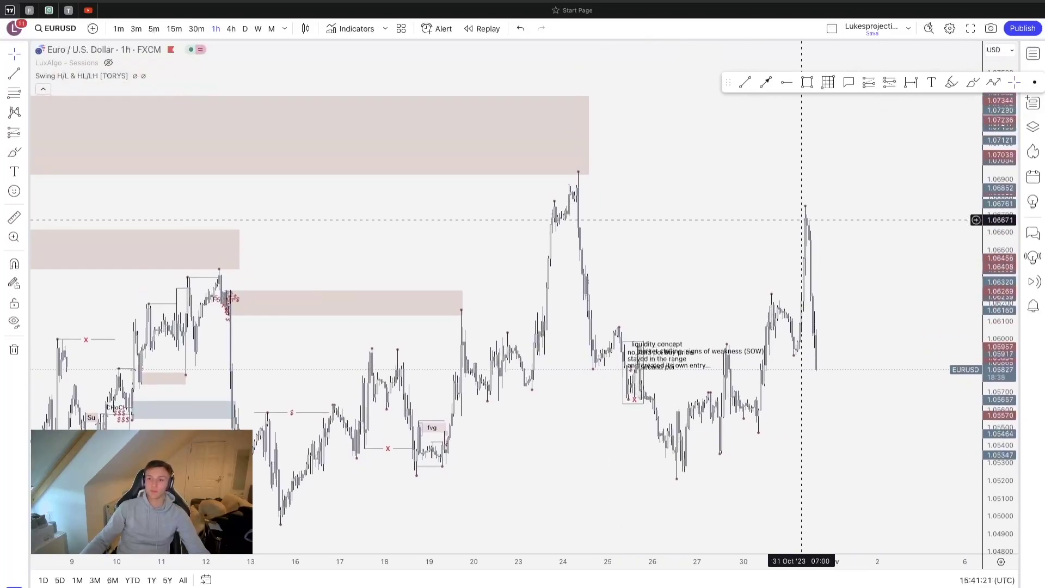
{"action": "scroll", "coordinate": [810, 223], "scroll_direction": "up", "scroll_amount": 3}
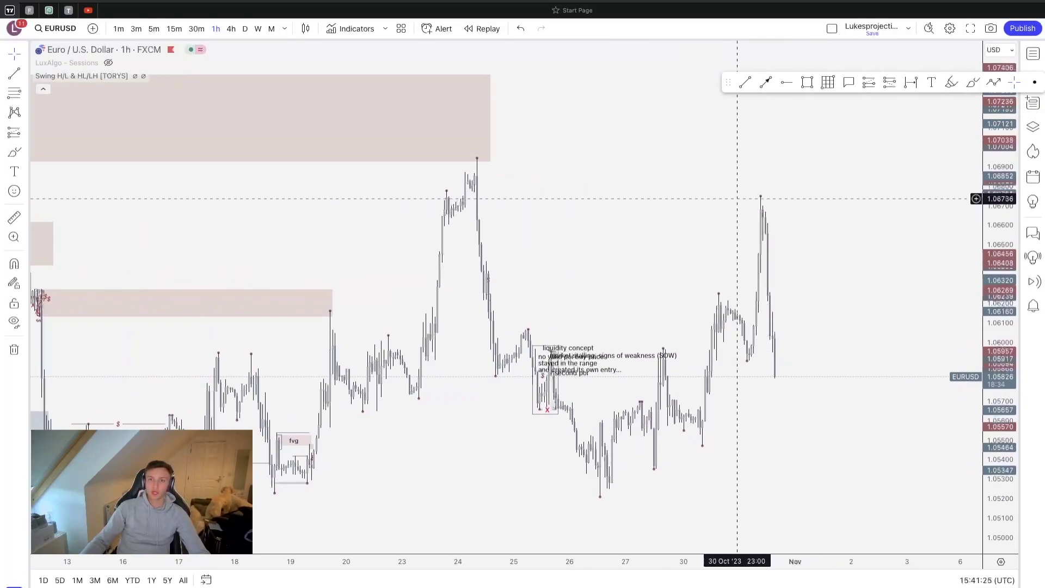
{"action": "left_click", "coordinate": [462, 207]}
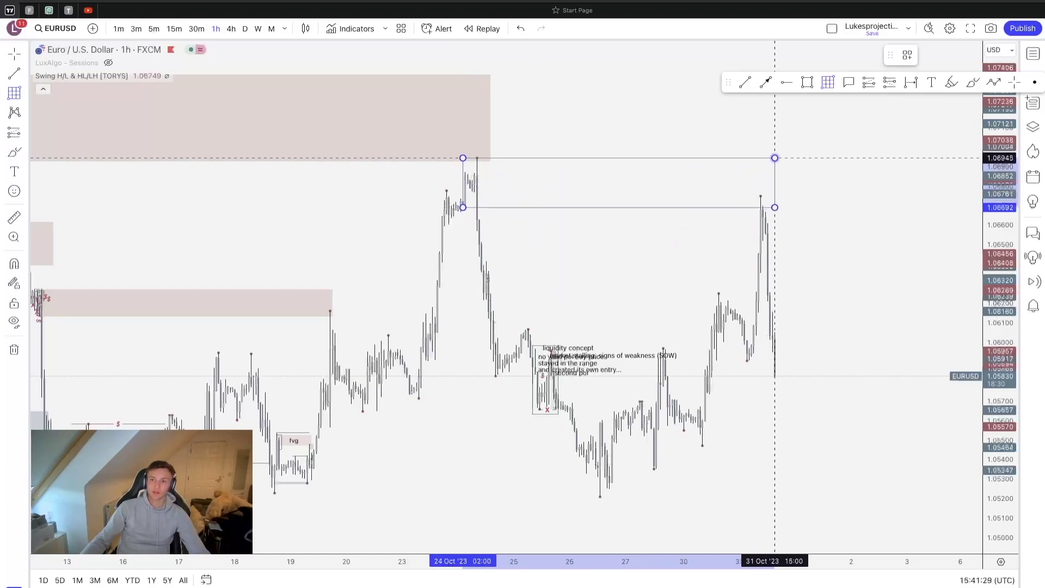
{"action": "left_click", "coordinate": [774, 158]}
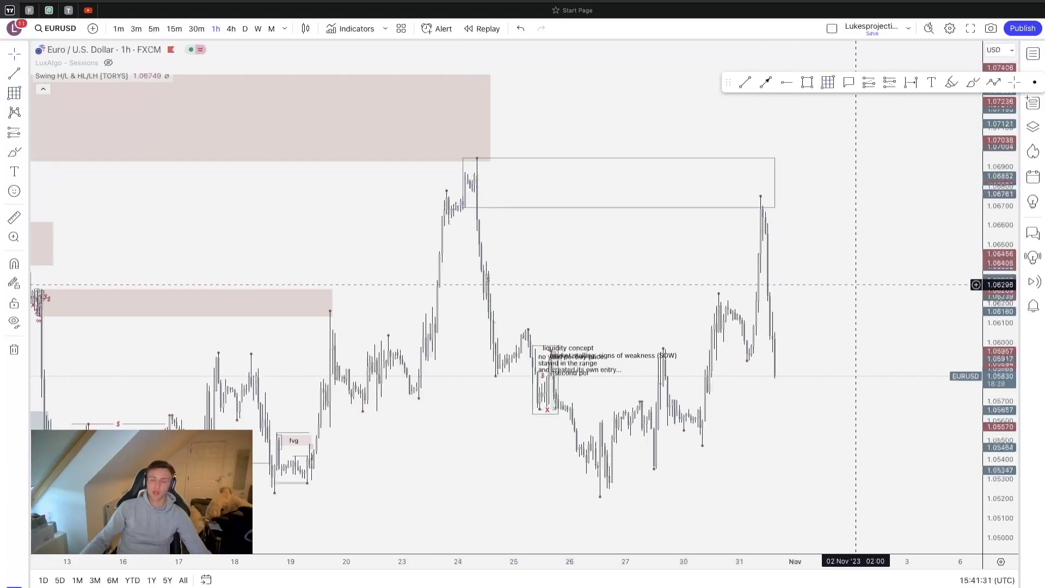
Step: Examine how price reacts on 31 Oct to the box drawn from the 24 Oct high
{"action": "left_click_drag", "start_coordinate": [853, 282], "coordinate": [869, 272]}
{"action": "scroll", "coordinate": [868, 275], "scroll_direction": "up", "scroll_amount": 1}
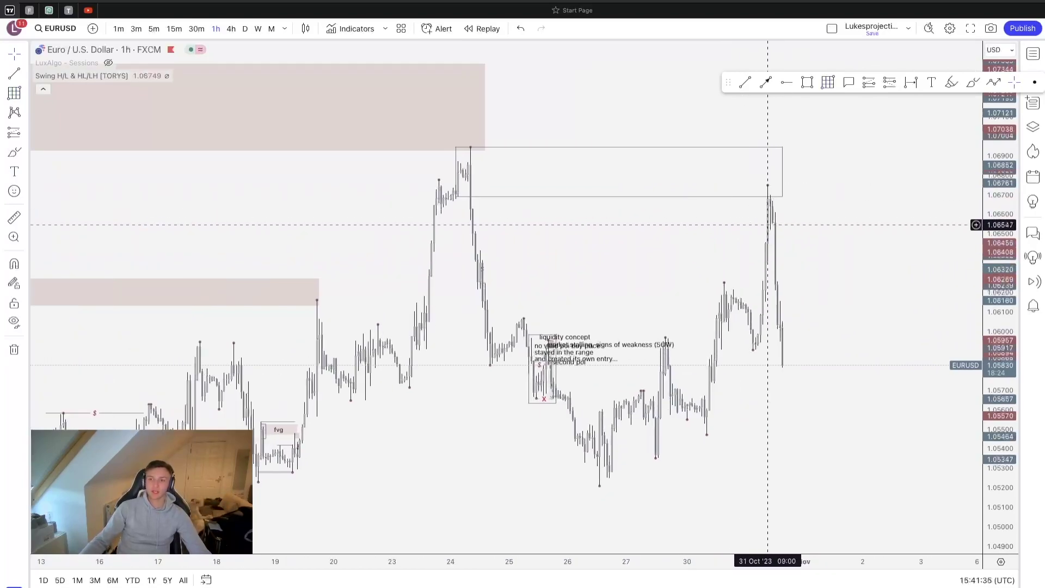
{"action": "scroll", "coordinate": [751, 215], "scroll_direction": "up", "scroll_amount": 1}
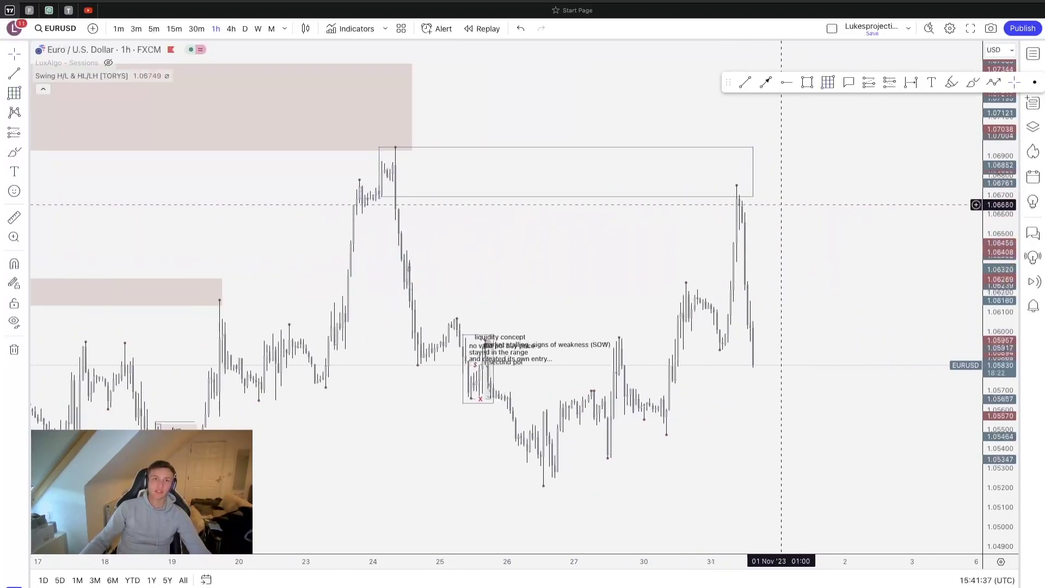
{"action": "left_click_drag", "start_coordinate": [789, 215], "coordinate": [811, 213]}
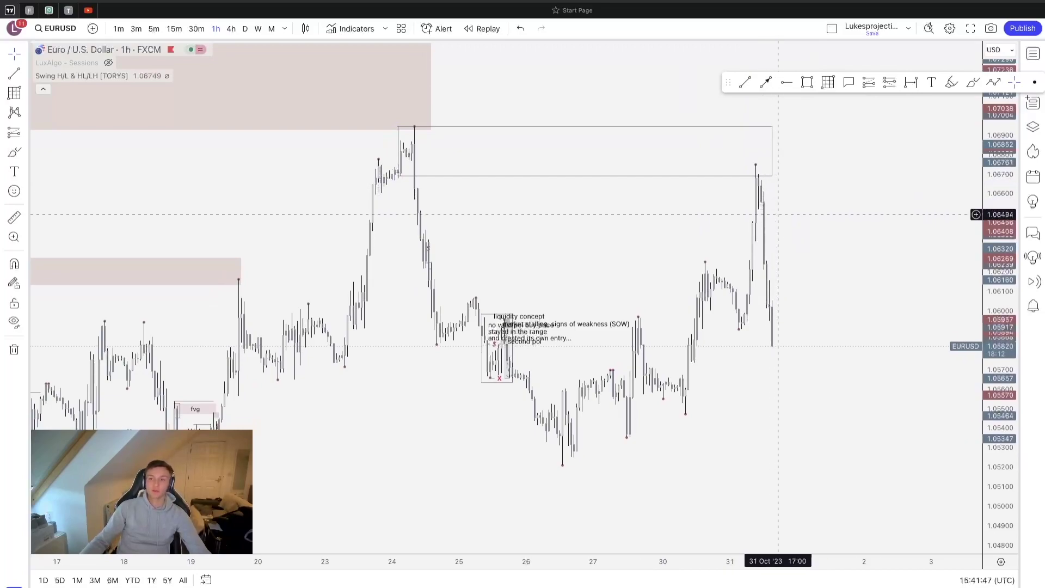
{"action": "scroll", "coordinate": [778, 212], "scroll_direction": "up", "scroll_amount": 3}
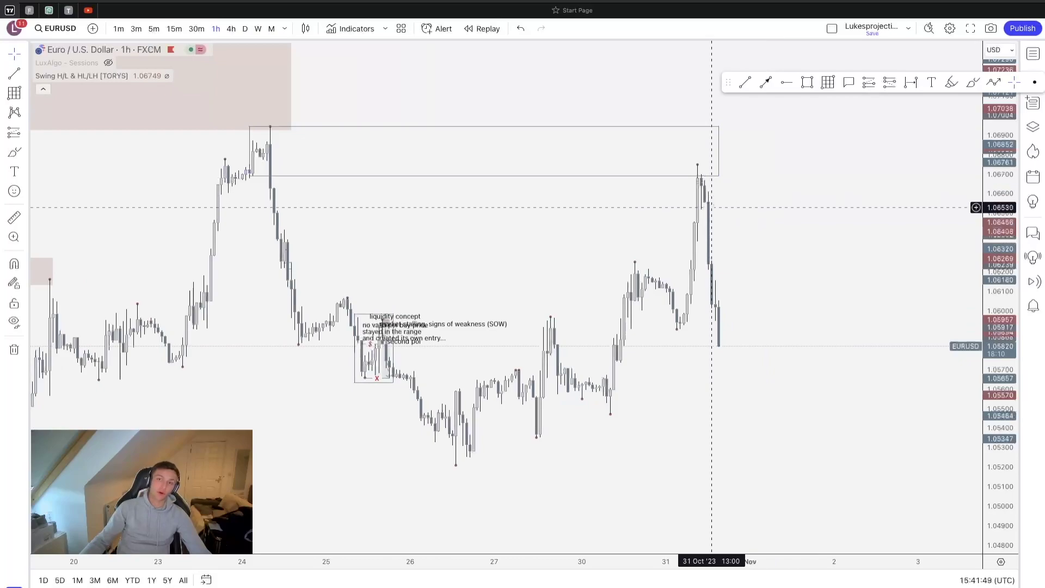
{"action": "left_click_drag", "start_coordinate": [743, 218], "coordinate": [809, 212]}
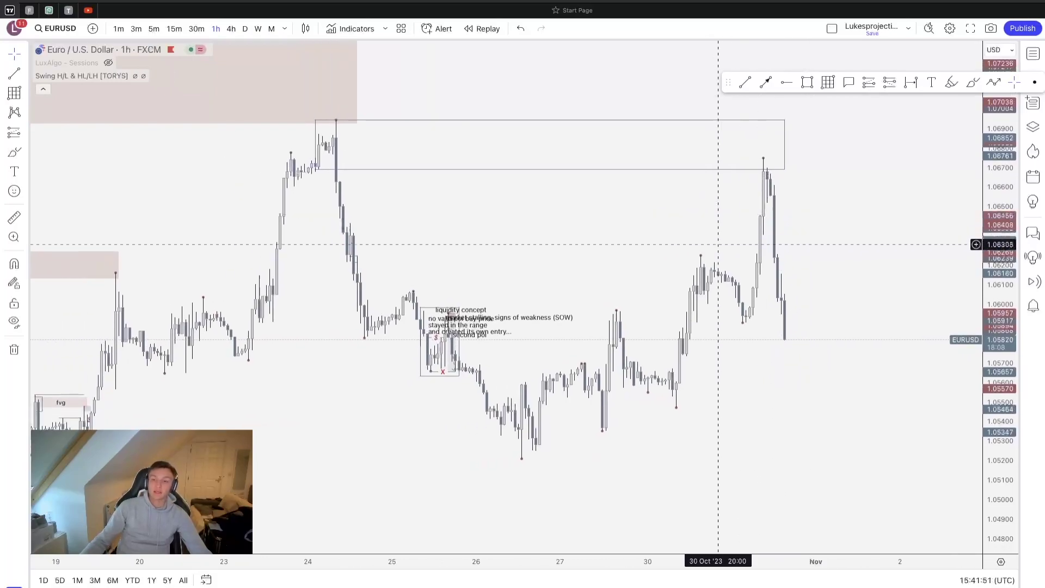
{"action": "scroll", "coordinate": [714, 244], "scroll_direction": "down", "scroll_amount": 3}
{"action": "scroll", "coordinate": [706, 246], "scroll_direction": "up", "scroll_amount": 1}
{"action": "scroll", "coordinate": [706, 247], "scroll_direction": "down", "scroll_amount": 6}
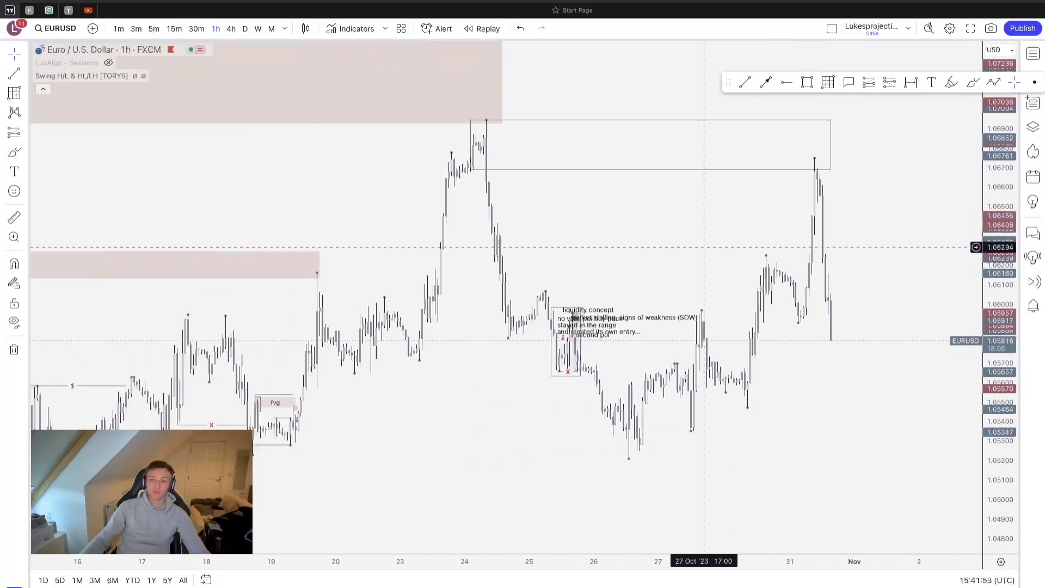
Step: Compare the early and mid-October swings and lows with the latest rally and drop
{"action": "left_click_drag", "start_coordinate": [749, 236], "coordinate": [847, 118]}
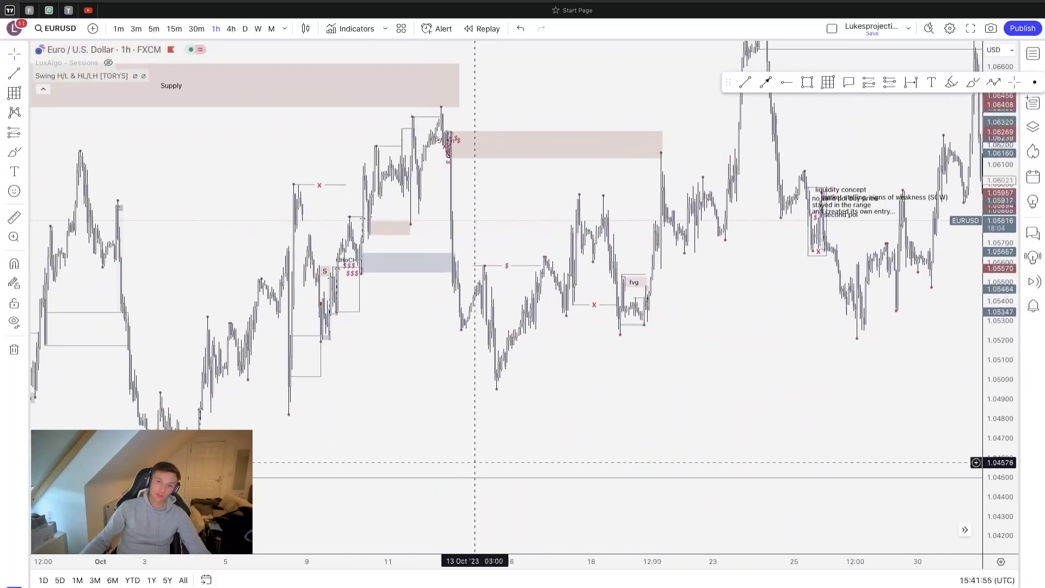
{"action": "left_click_drag", "start_coordinate": [695, 434], "coordinate": [495, 439]}
{"action": "left_click_drag", "start_coordinate": [647, 369], "coordinate": [642, 419]}
{"action": "scroll", "coordinate": [642, 418], "scroll_direction": "up", "scroll_amount": 1}
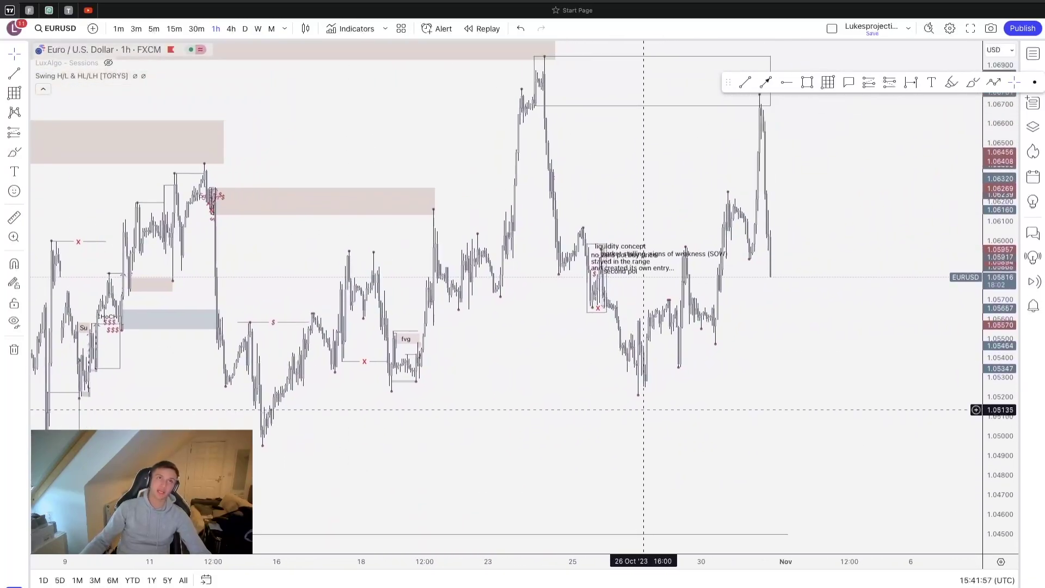
{"action": "scroll", "coordinate": [643, 410], "scroll_direction": "up", "scroll_amount": 1}
{"action": "scroll", "coordinate": [743, 365], "scroll_direction": "up", "scroll_amount": 3}
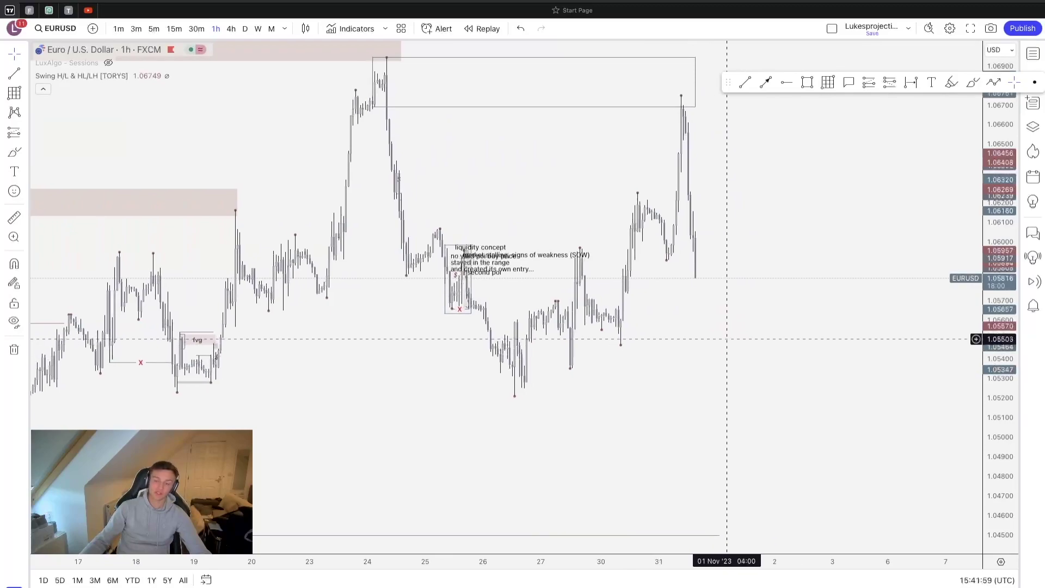
{"action": "left_click_drag", "start_coordinate": [725, 339], "coordinate": [732, 347]}
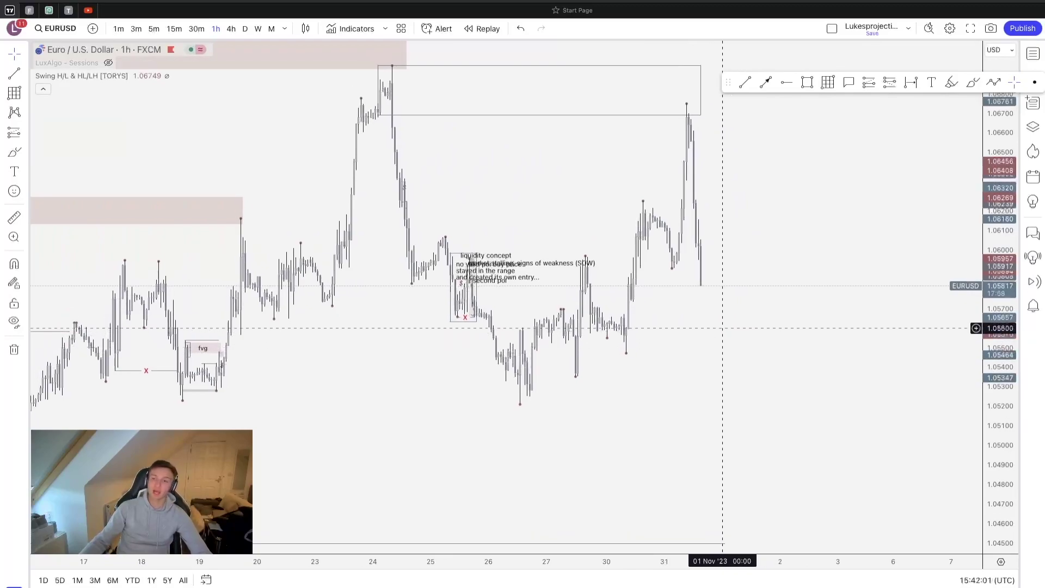
Step: Highlight the early 31 Oct swing low beneath the final rally with a short horizontal highlighter stroke
{"action": "scroll", "coordinate": [763, 291], "scroll_direction": "up", "scroll_amount": 3}
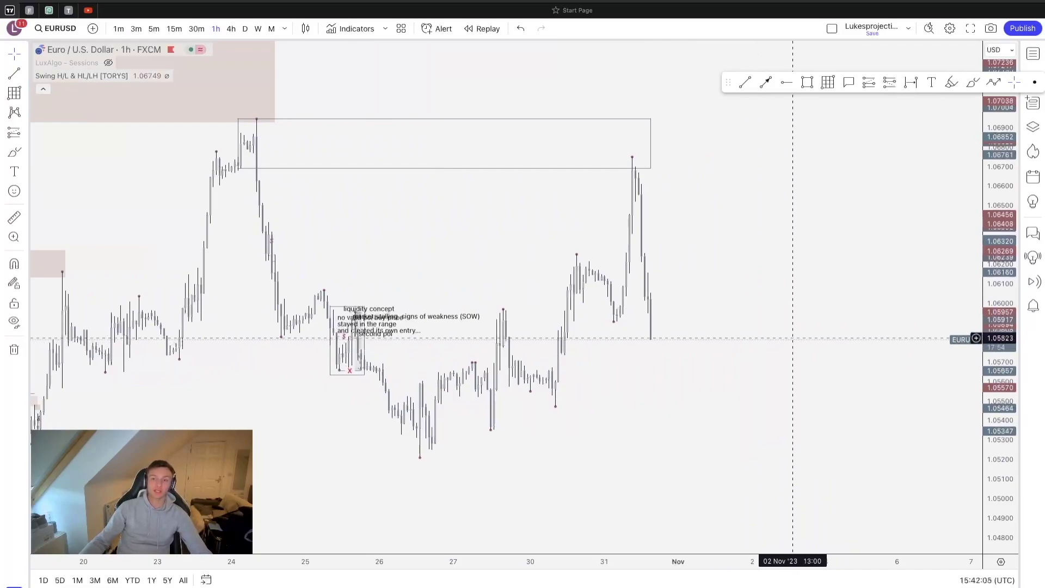
{"action": "scroll", "coordinate": [806, 294], "scroll_direction": "up", "scroll_amount": 3}
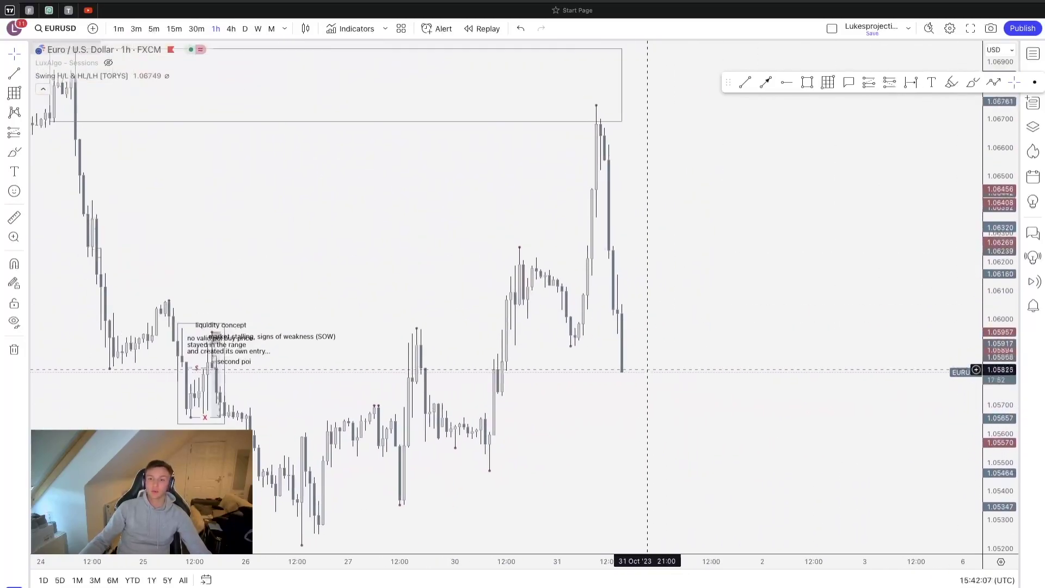
{"action": "scroll", "coordinate": [648, 370], "scroll_direction": "up", "scroll_amount": 4}
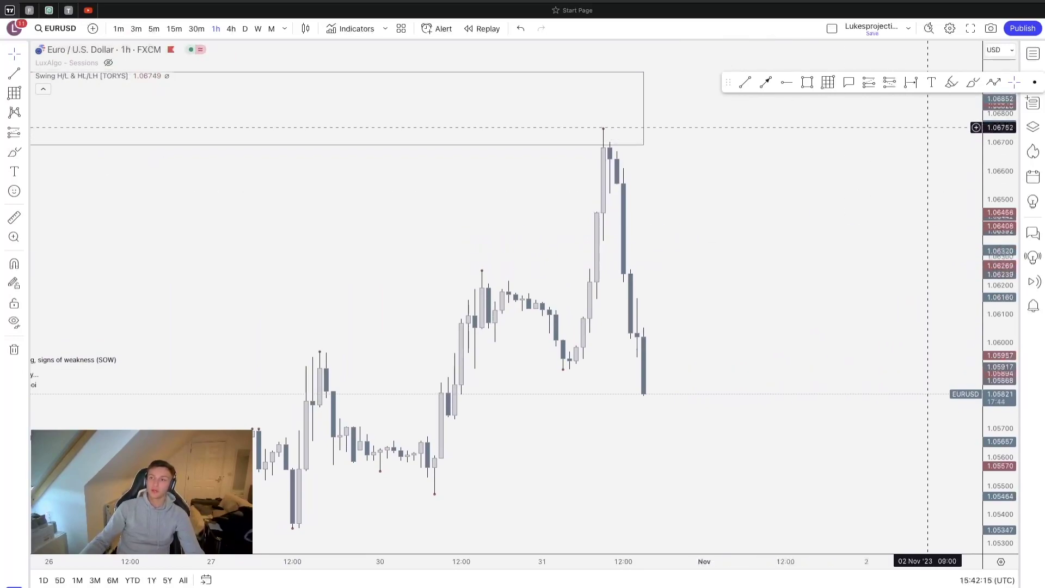
{"action": "left_click", "coordinate": [952, 82]}
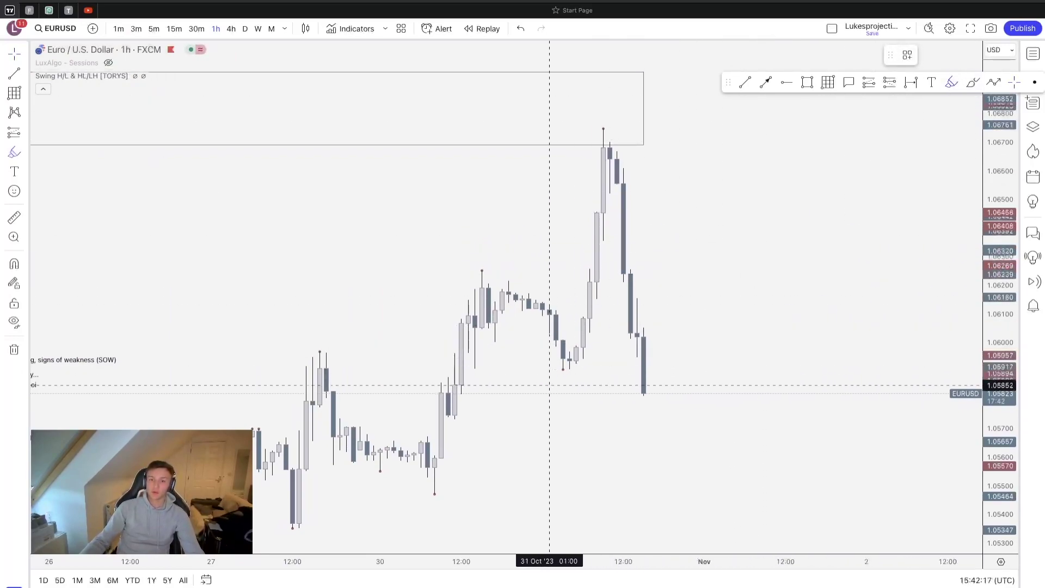
{"action": "left_click_drag", "start_coordinate": [563, 373], "coordinate": [597, 373]}
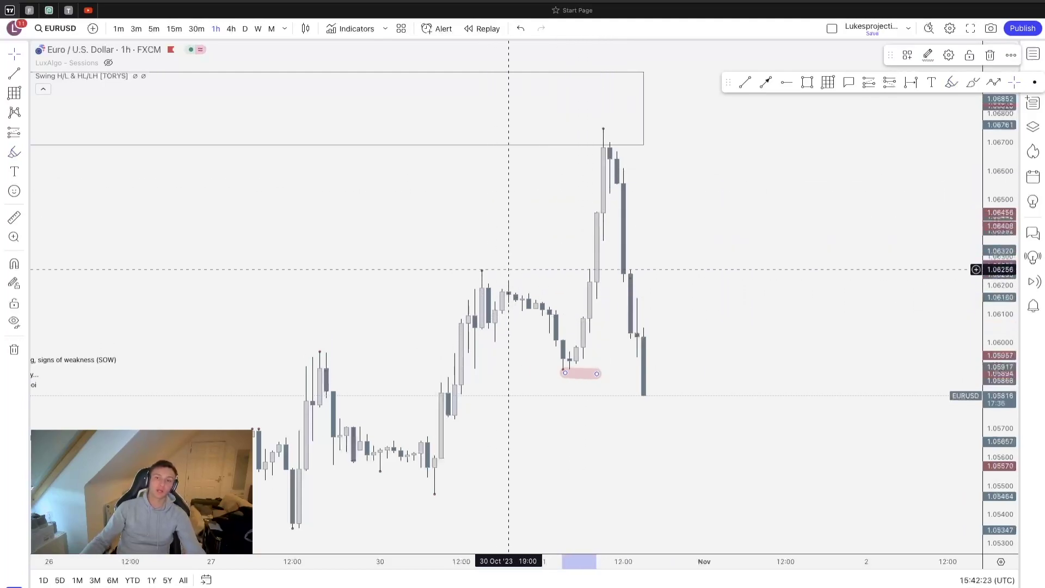
{"action": "left_click", "coordinate": [657, 231]}
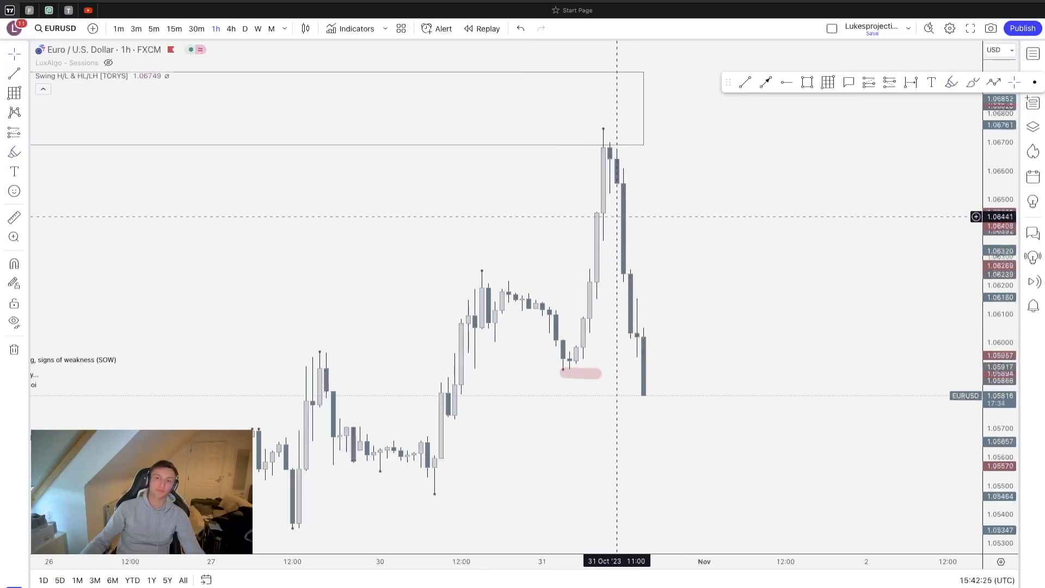
{"action": "scroll", "coordinate": [658, 230], "scroll_direction": "left", "scroll_amount": 5}
{"action": "scroll", "coordinate": [639, 238], "scroll_direction": "up", "scroll_amount": 2}
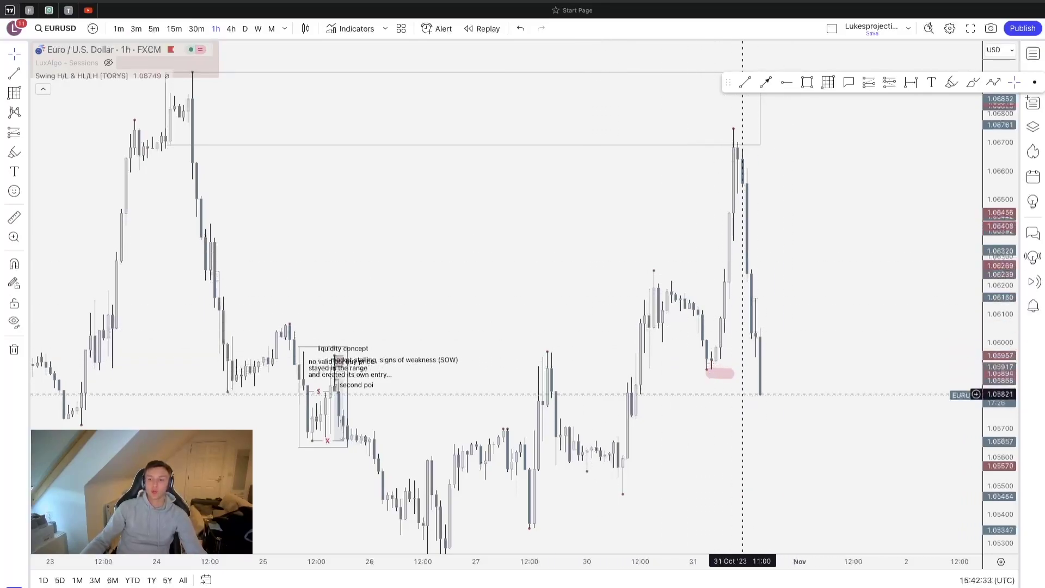
Step: Replace the highlighter stroke under the early 31 Oct swing low with a level line at about 1.05909 reaching the sell-off candle
{"action": "left_click", "coordinate": [723, 374]}
{"action": "key", "text": "Delete"}
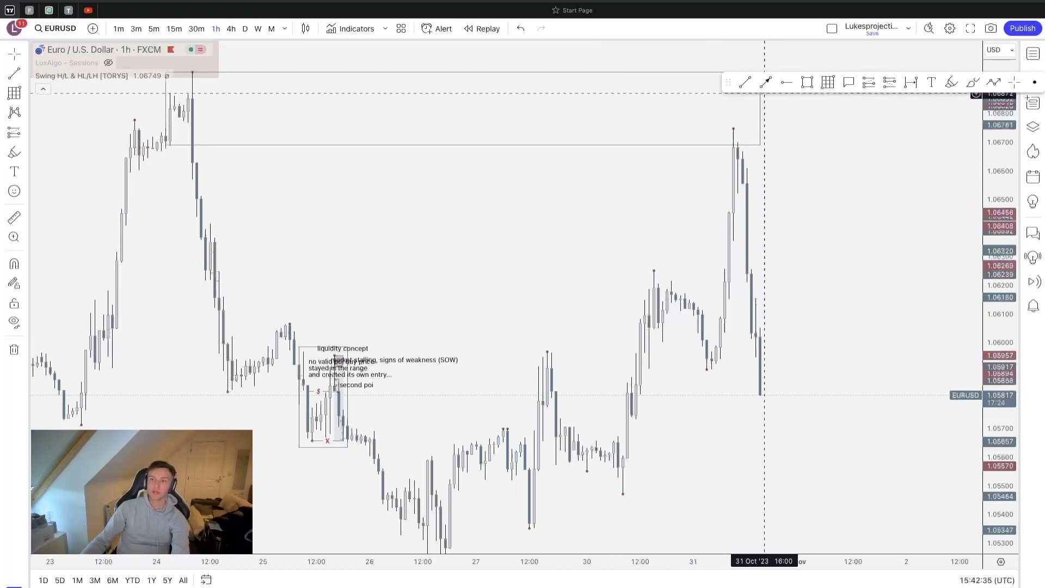
{"action": "left_click", "coordinate": [707, 370]}
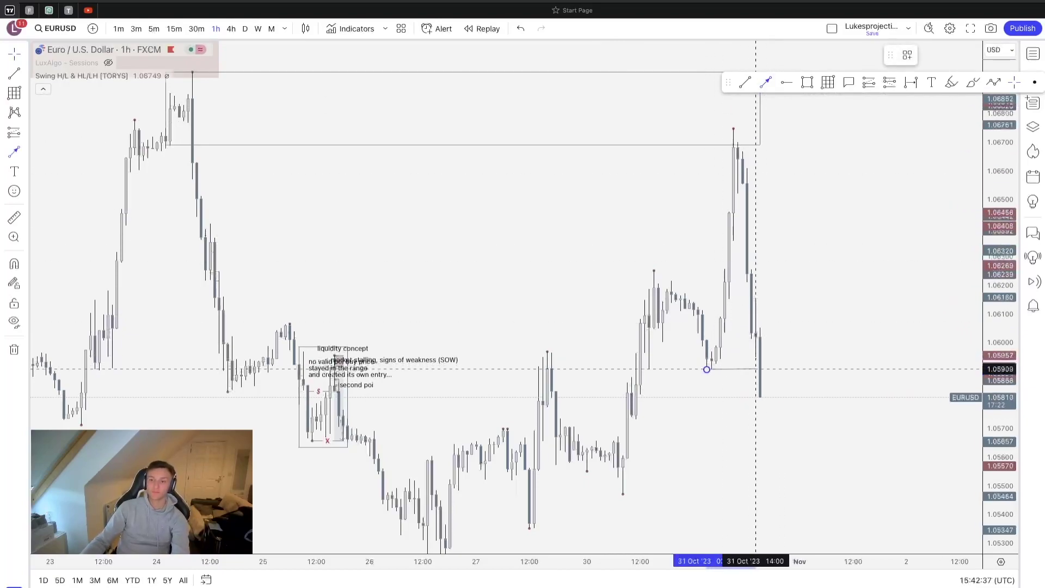
{"action": "left_click", "coordinate": [761, 370]}
{"action": "scroll", "coordinate": [817, 346], "scroll_direction": "up", "scroll_amount": 2}
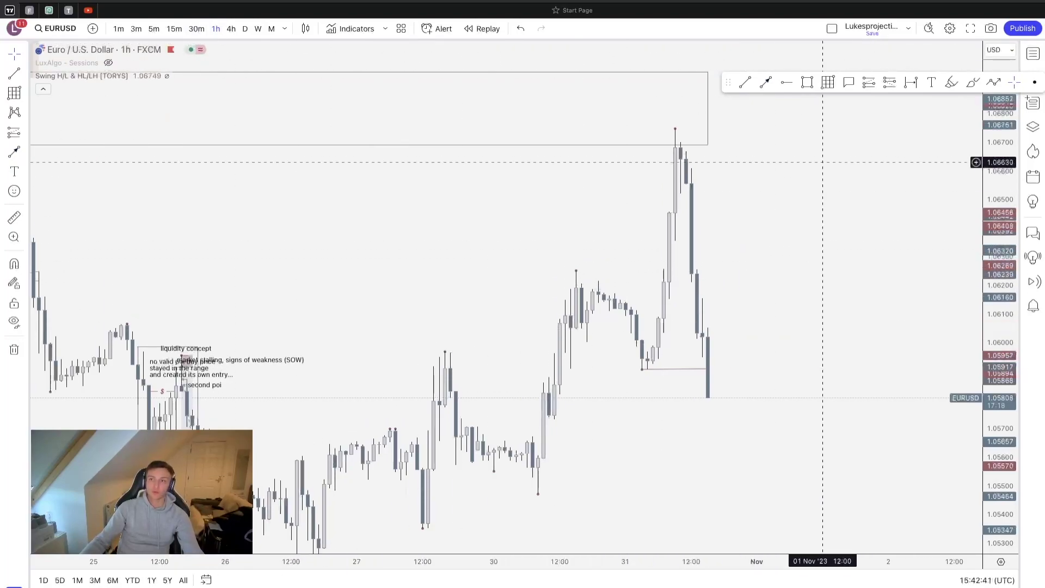
Step: Draw a box around the 30 Oct pullback from about 1.05706 to 1.0589 and view it on the 15-minute chart
{"action": "left_click", "coordinate": [807, 82]}
{"action": "left_click_drag", "start_coordinate": [533, 374], "coordinate": [576, 427]}
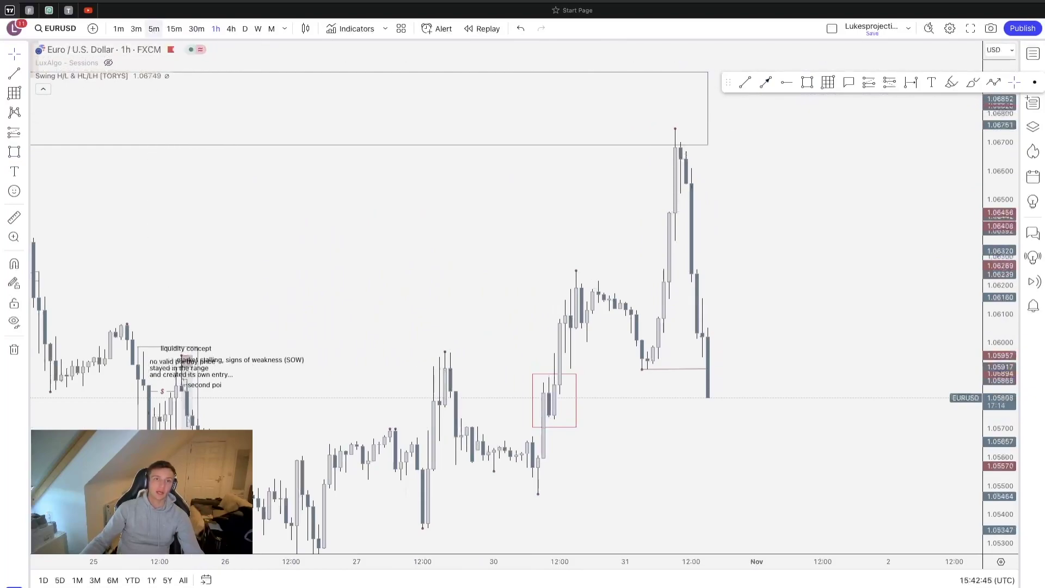
{"action": "left_click", "coordinate": [174, 28]}
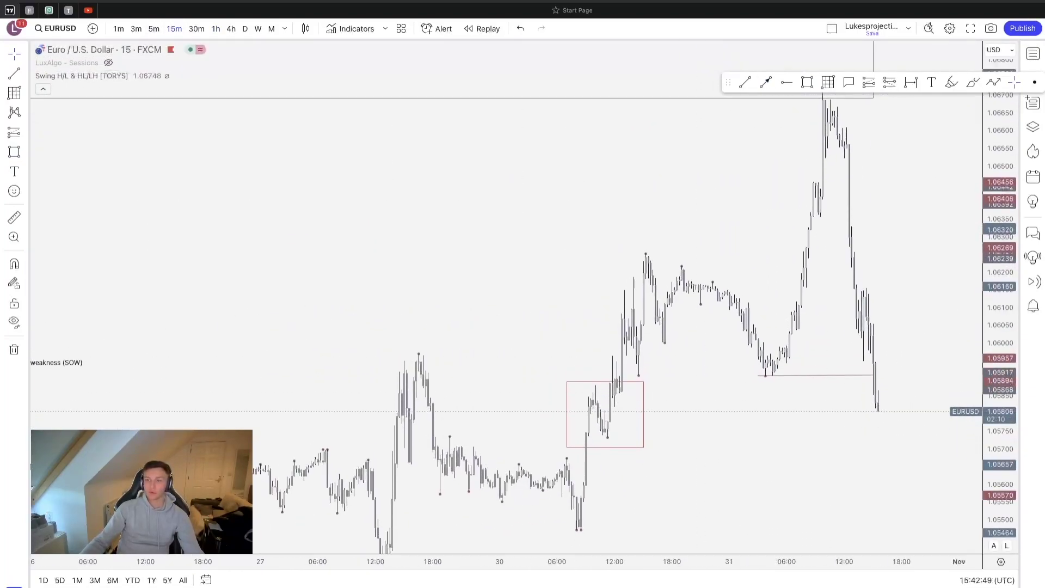
{"action": "scroll", "coordinate": [895, 399], "scroll_direction": "up", "scroll_amount": 3}
{"action": "left_click_drag", "start_coordinate": [748, 448], "coordinate": [859, 413]}
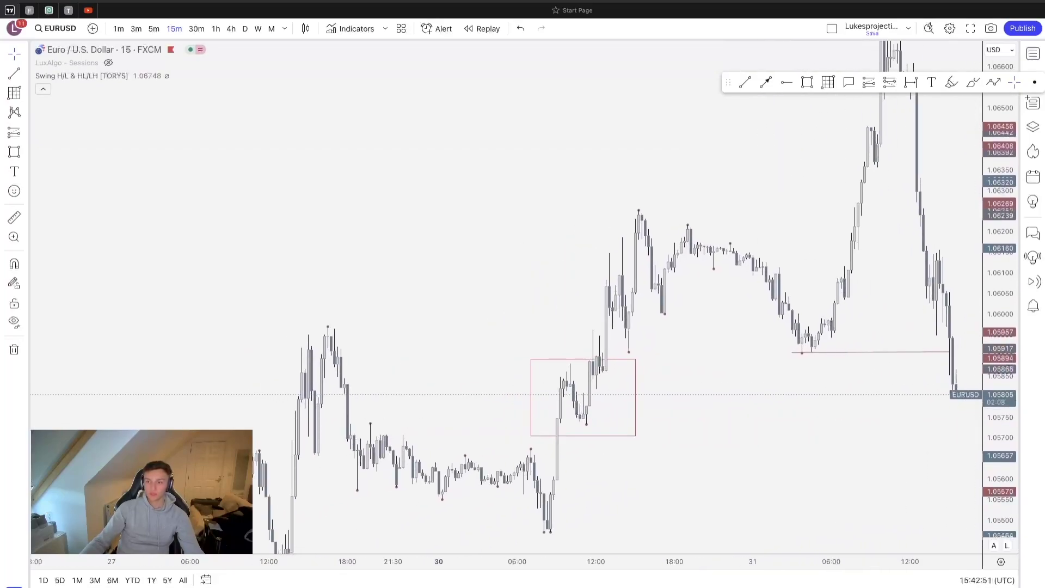
{"action": "left_click_drag", "start_coordinate": [998, 438], "coordinate": [983, 357]}
{"action": "scroll", "coordinate": [817, 360], "scroll_direction": "up", "scroll_amount": 4}
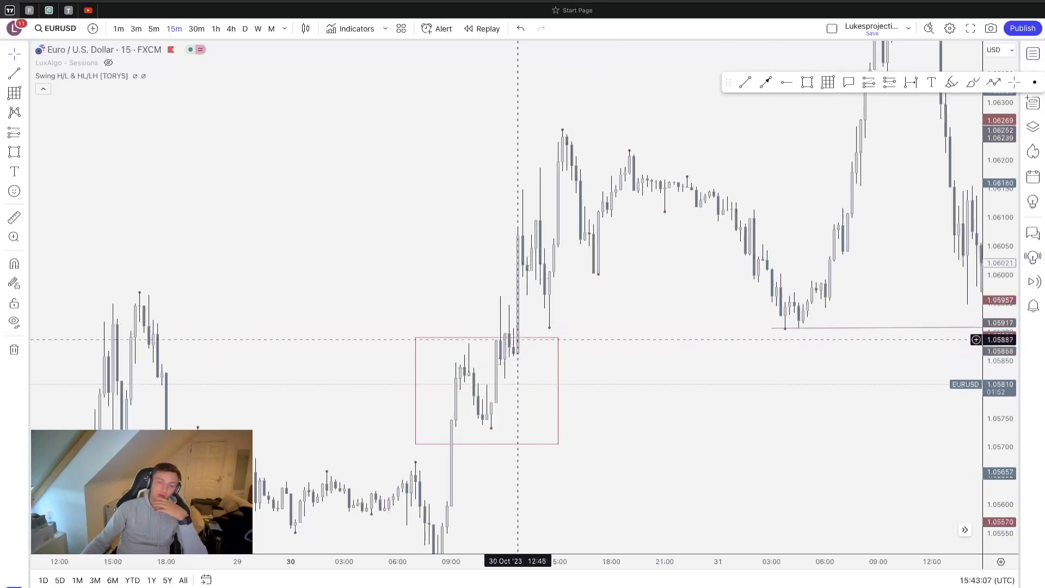
Step: Trim the 30 Oct box to start at 10:30 with its upper edge at 1.05814, and apply the demand template
{"action": "mouse_move", "coordinate": [416, 339]}
{"action": "left_mouse_down"}
{"action": "mouse_move", "coordinate": [476, 381]}
{"action": "mouse_move", "coordinate": [465, 385]}
{"action": "mouse_move", "coordinate": [478, 381]}
{"action": "left_mouse_up"}
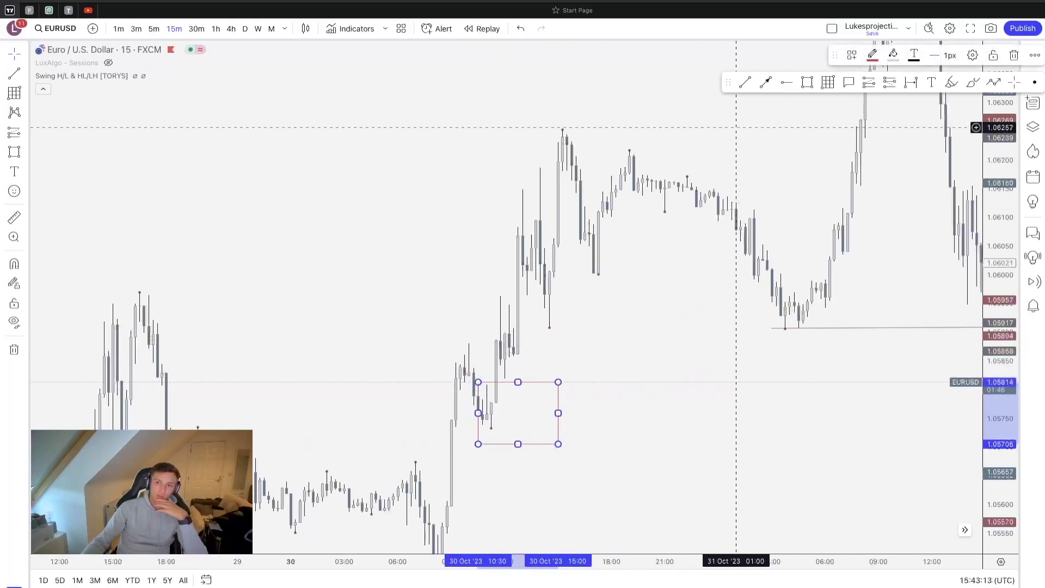
{"action": "left_click", "coordinate": [853, 55]}
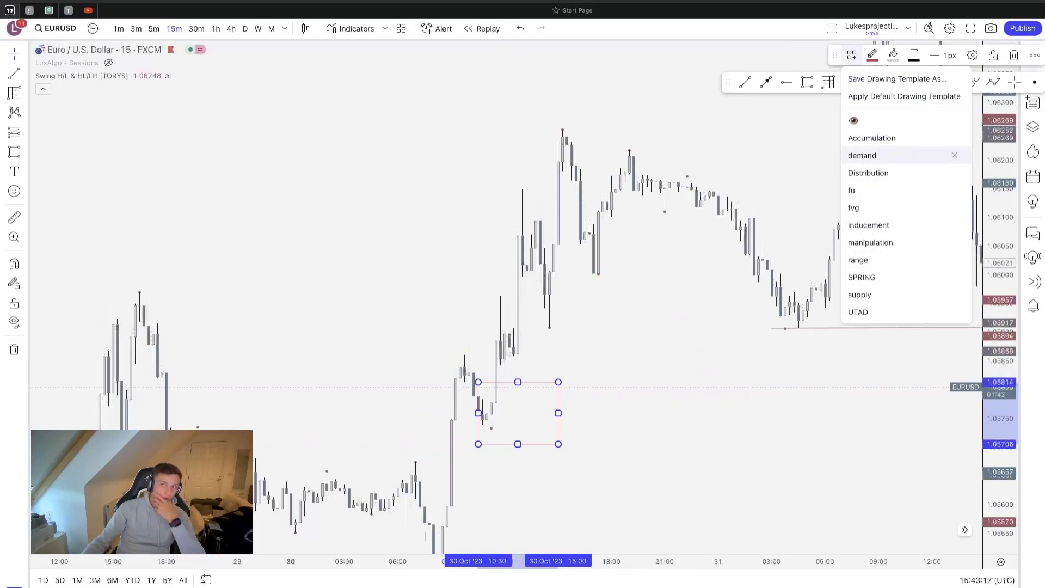
{"action": "left_click", "coordinate": [871, 155]}
Step: Extend the demand zone to 31 Oct 16:45 and set its lower edge at about 1.05733, on the pullback low
{"action": "scroll", "coordinate": [625, 378], "scroll_direction": "right", "scroll_amount": 5}
{"action": "left_click_drag", "start_coordinate": [348, 397], "coordinate": [807, 382]}
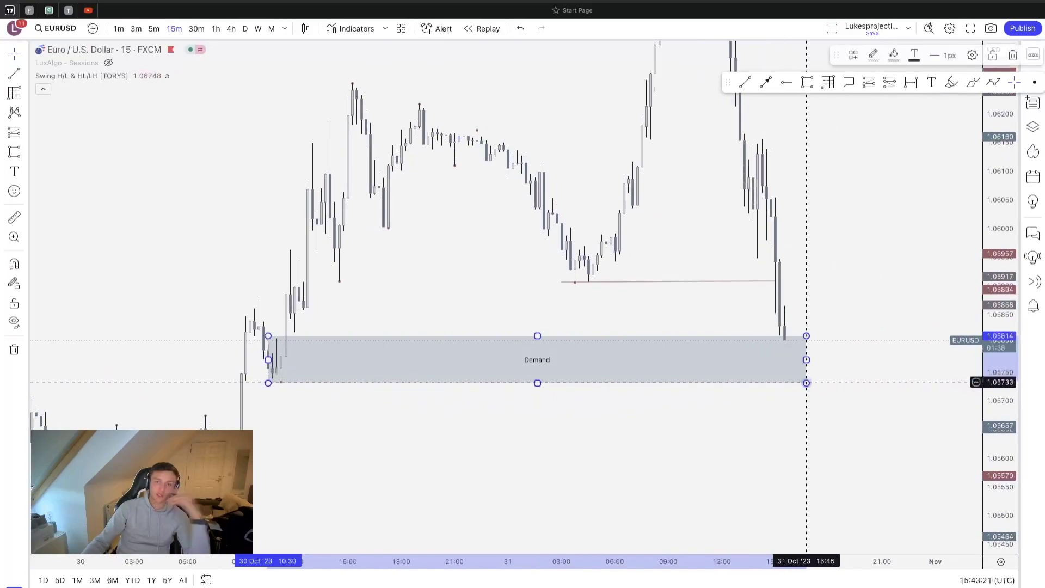
{"action": "left_click", "coordinate": [833, 369]}
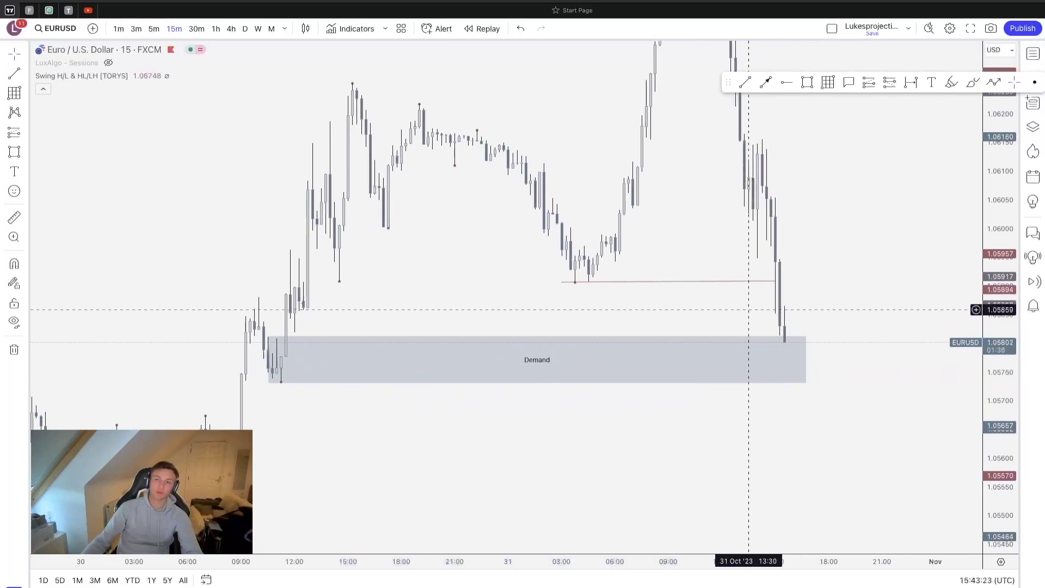
Step: Examine the 15-minute sell-off through the marked swing low into the demand zone and the rally before it
{"action": "left_click_drag", "start_coordinate": [912, 292], "coordinate": [883, 372]}
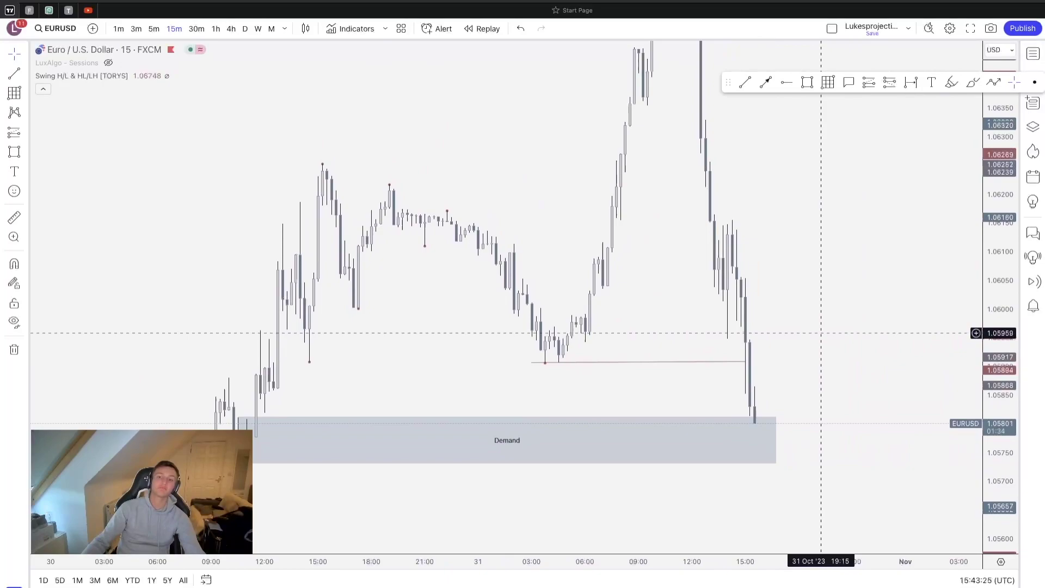
{"action": "left_click_drag", "start_coordinate": [816, 341], "coordinate": [807, 364]}
{"action": "scroll", "coordinate": [846, 344], "scroll_direction": "up", "scroll_amount": 3}
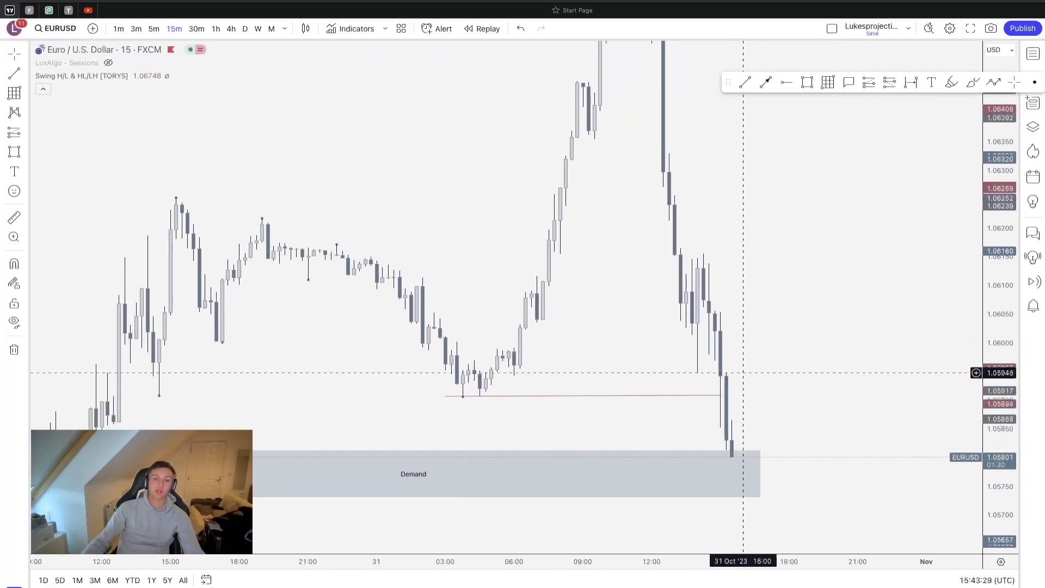
{"action": "scroll", "coordinate": [746, 371], "scroll_direction": "down", "scroll_amount": 3}
{"action": "scroll", "coordinate": [716, 306], "scroll_direction": "down", "scroll_amount": 2}
{"action": "scroll", "coordinate": [716, 306], "scroll_direction": "right", "scroll_amount": 2}
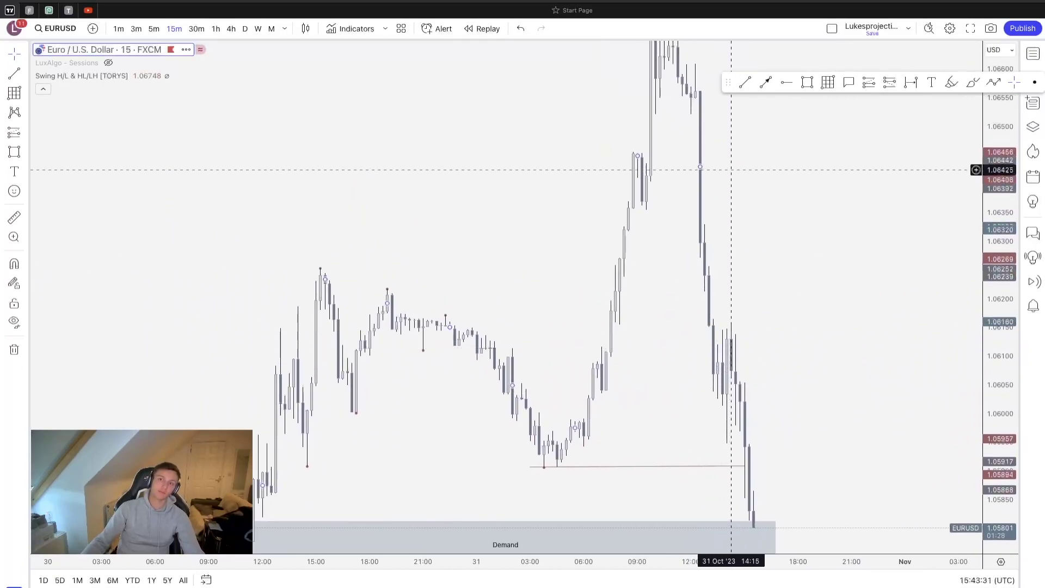
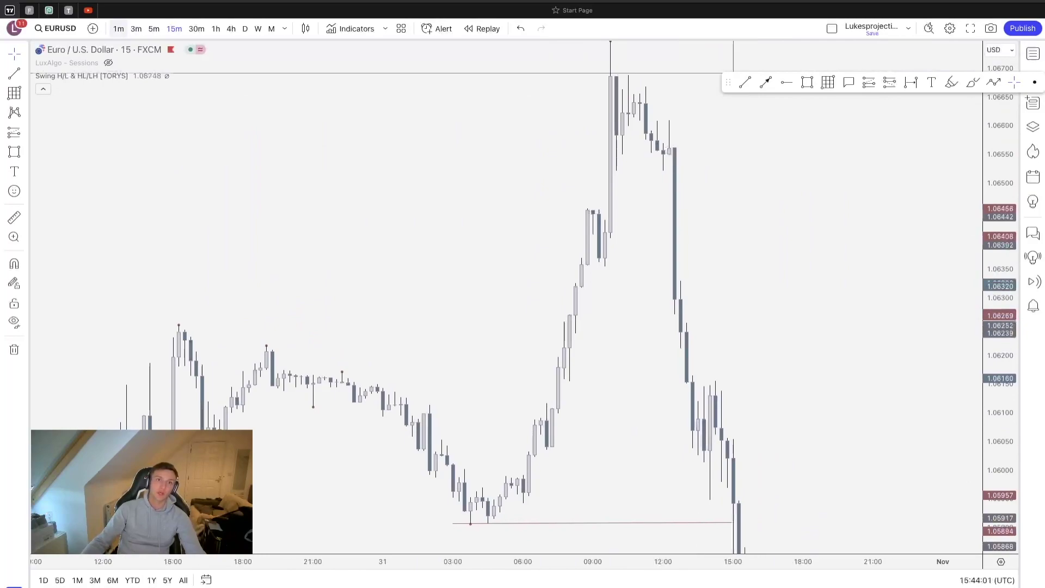
Step: On the one-minute chart, draw a shaded box over the 31 Oct top range from 10:30 to about 12:27, between about 1.06600 and 1.06689
{"action": "scroll", "coordinate": [629, 250], "scroll_direction": "down", "scroll_amount": 5}
{"action": "left_click_drag", "start_coordinate": [468, 201], "coordinate": [702, 392]}
{"action": "scroll", "coordinate": [643, 344], "scroll_direction": "down", "scroll_amount": 3}
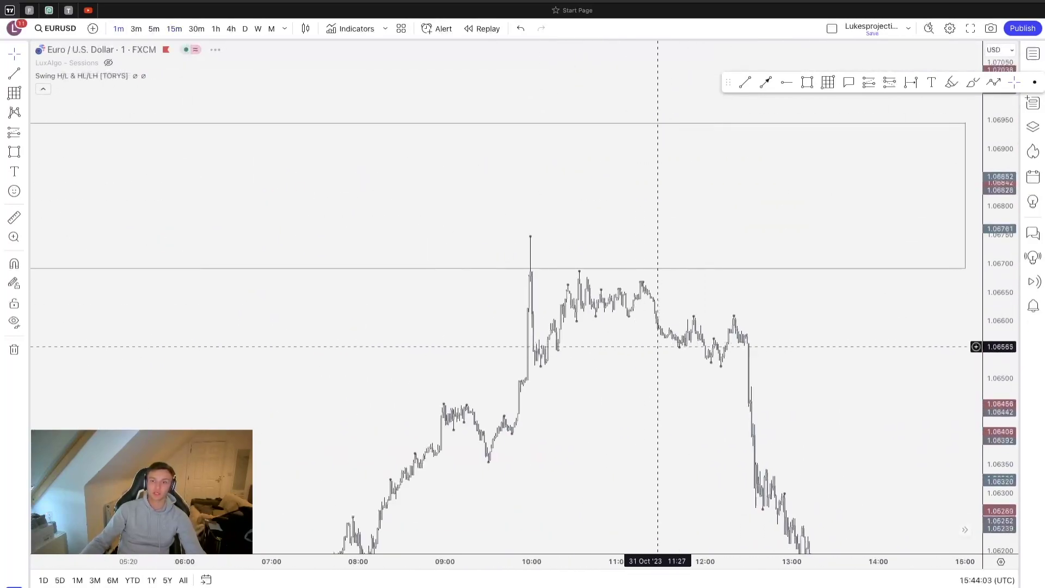
{"action": "left_click_drag", "start_coordinate": [765, 348], "coordinate": [769, 352]}
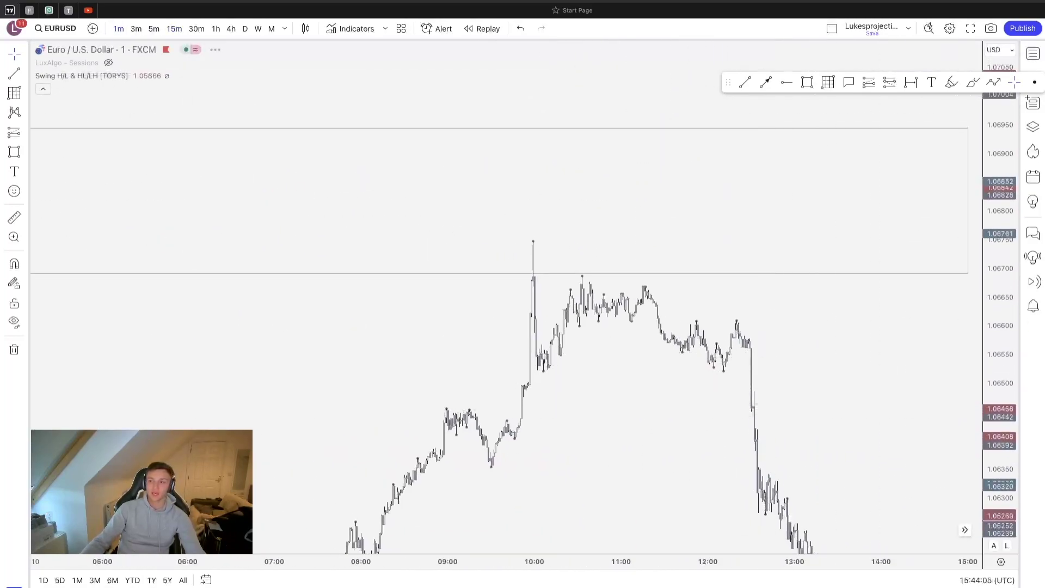
{"action": "left_click_drag", "start_coordinate": [999, 385], "coordinate": [1000, 218]}
{"action": "scroll", "coordinate": [543, 285], "scroll_direction": "up", "scroll_amount": 3}
{"action": "left_click_drag", "start_coordinate": [514, 293], "coordinate": [729, 319]}
{"action": "scroll", "coordinate": [600, 316], "scroll_direction": "up", "scroll_amount": 3}
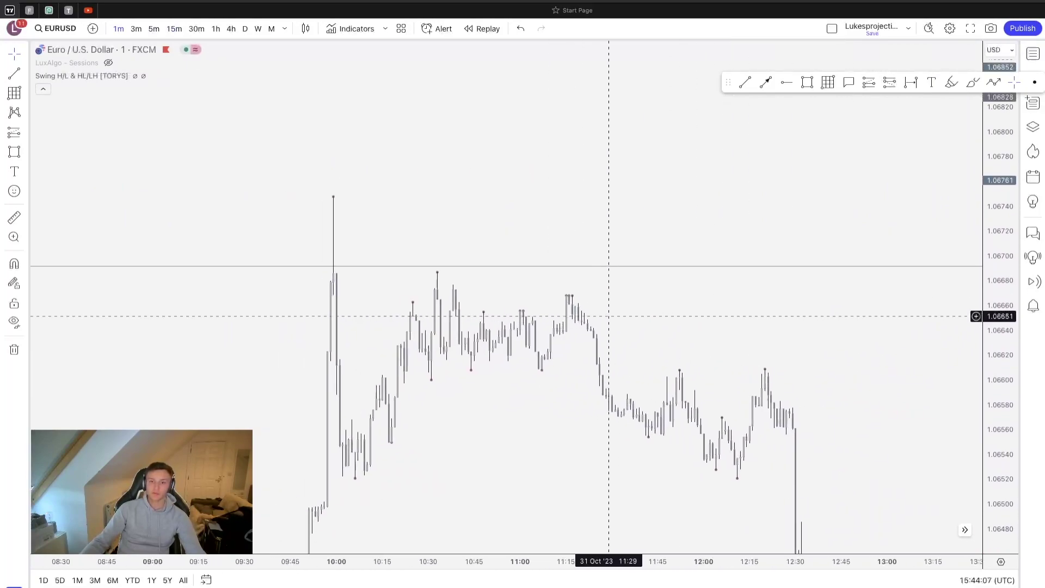
{"action": "scroll", "coordinate": [600, 315], "scroll_direction": "down", "scroll_amount": 3}
{"action": "left_click_drag", "start_coordinate": [1000, 403], "coordinate": [999, 261]}
{"action": "scroll", "coordinate": [770, 306], "scroll_direction": "up", "scroll_amount": 1}
{"action": "left_click_drag", "start_coordinate": [756, 290], "coordinate": [778, 254]}
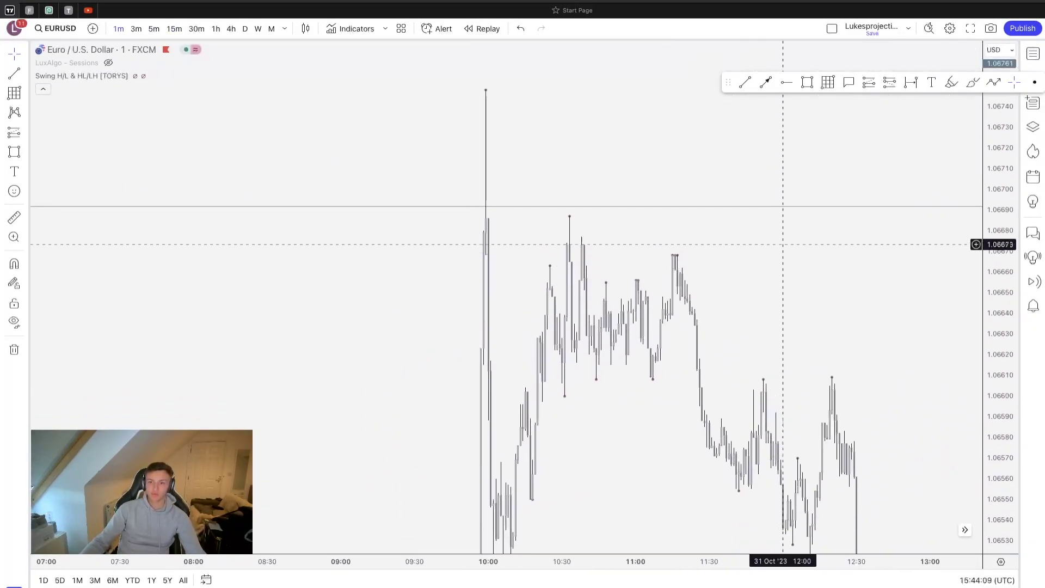
{"action": "mouse_move", "coordinate": [561, 396]}
{"action": "left_mouse_down"}
{"action": "mouse_move", "coordinate": [597, 390]}
{"action": "mouse_move", "coordinate": [798, 229]}
{"action": "mouse_move", "coordinate": [849, 212]}
{"action": "left_mouse_up"}
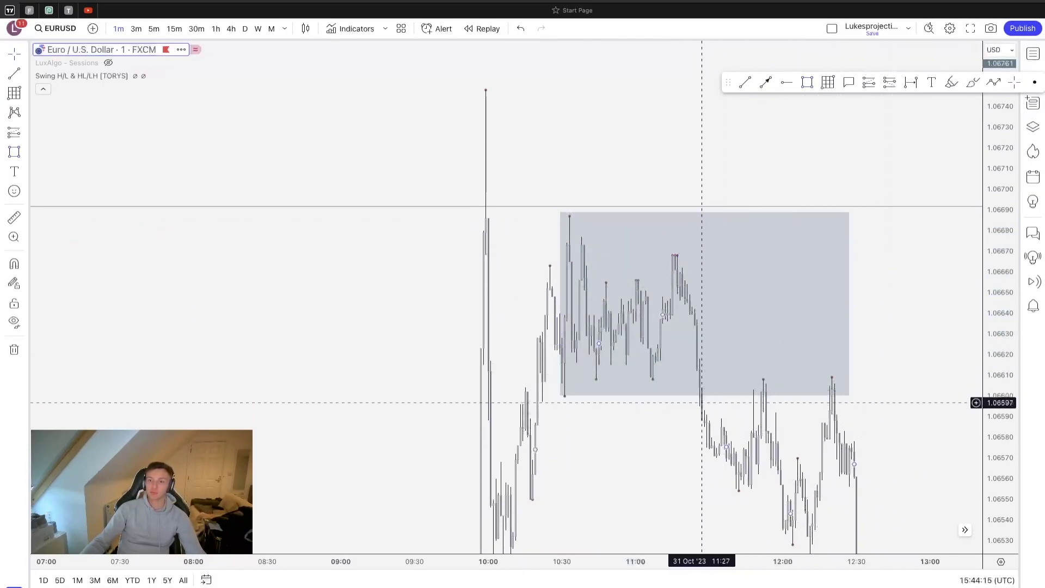
Step: Brush red strokes under the three successive swing lows broken on 31 Oct, at about 1.06600, 1.06555 and 1.06521
{"action": "scroll", "coordinate": [702, 401], "scroll_direction": "up", "scroll_amount": 4}
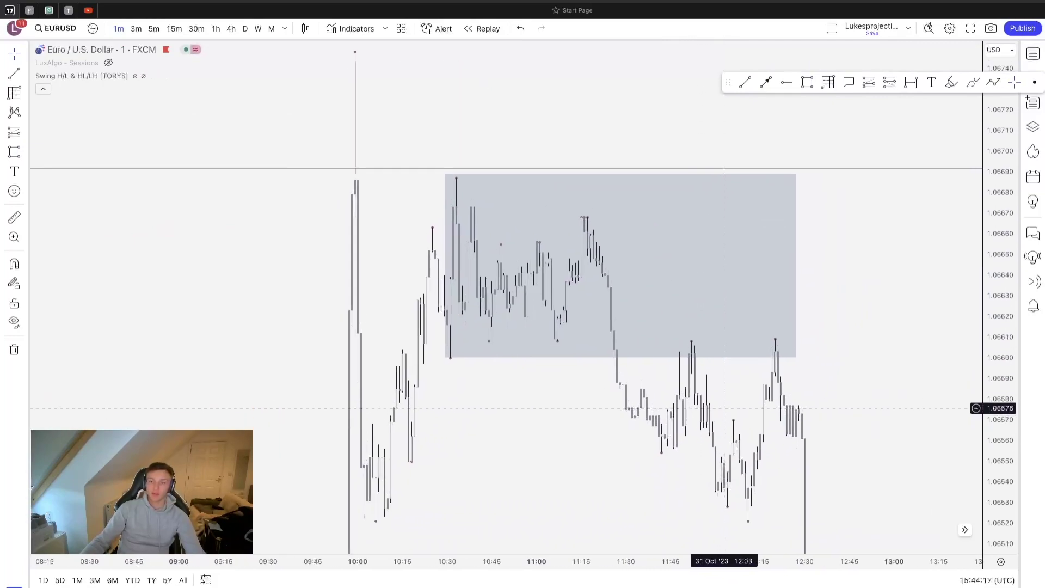
{"action": "left_click_drag", "start_coordinate": [721, 411], "coordinate": [658, 335]}
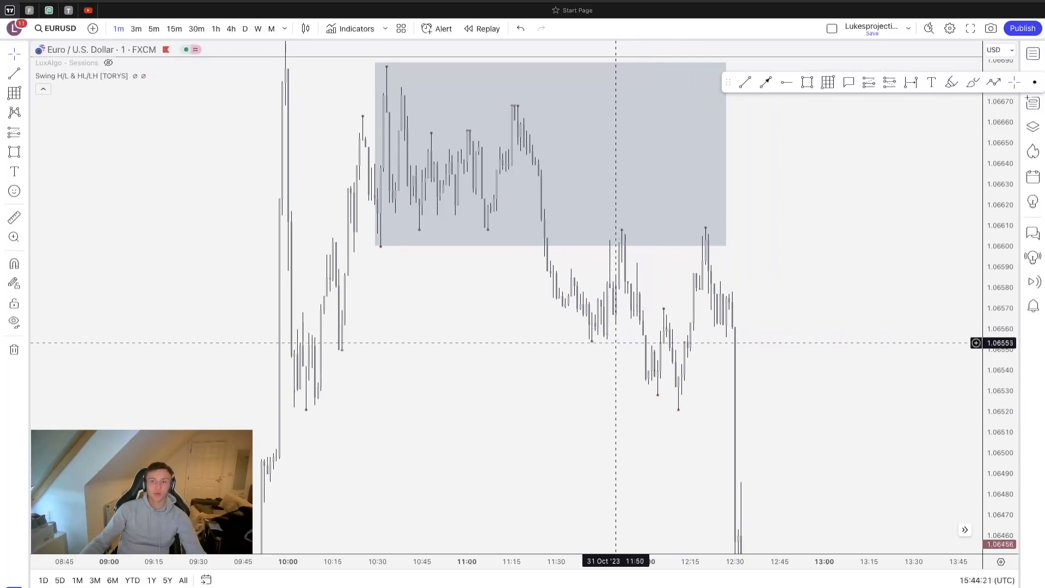
{"action": "left_click_drag", "start_coordinate": [728, 269], "coordinate": [724, 255]}
{"action": "left_click_drag", "start_coordinate": [739, 310], "coordinate": [798, 300]}
{"action": "left_click", "coordinate": [973, 82]}
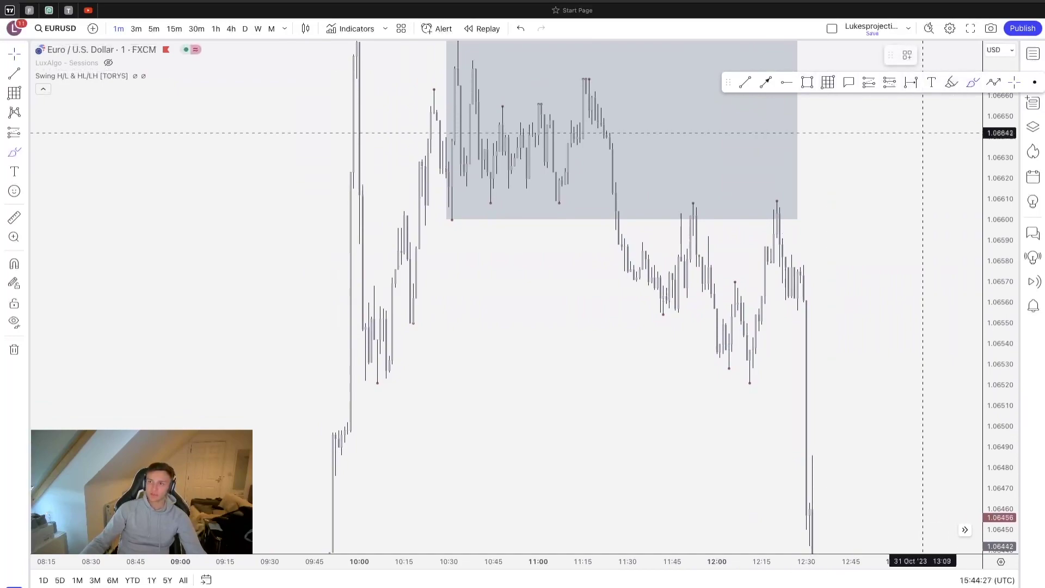
{"action": "left_click_drag", "start_coordinate": [452, 219], "coordinate": [592, 219]}
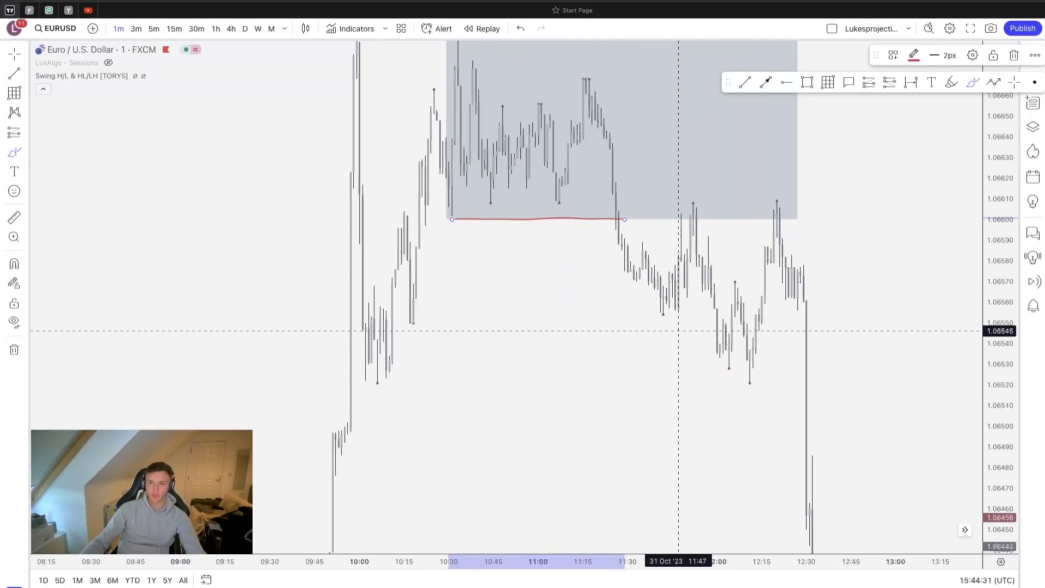
{"action": "left_click_drag", "start_coordinate": [664, 315], "coordinate": [663, 314]}
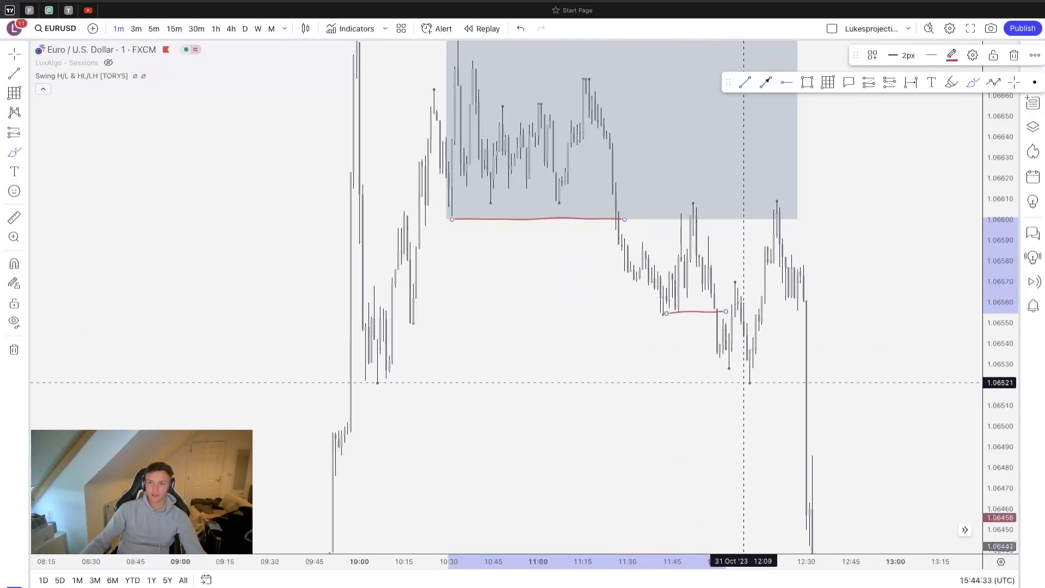
{"action": "left_click_drag", "start_coordinate": [750, 383], "coordinate": [809, 383]}
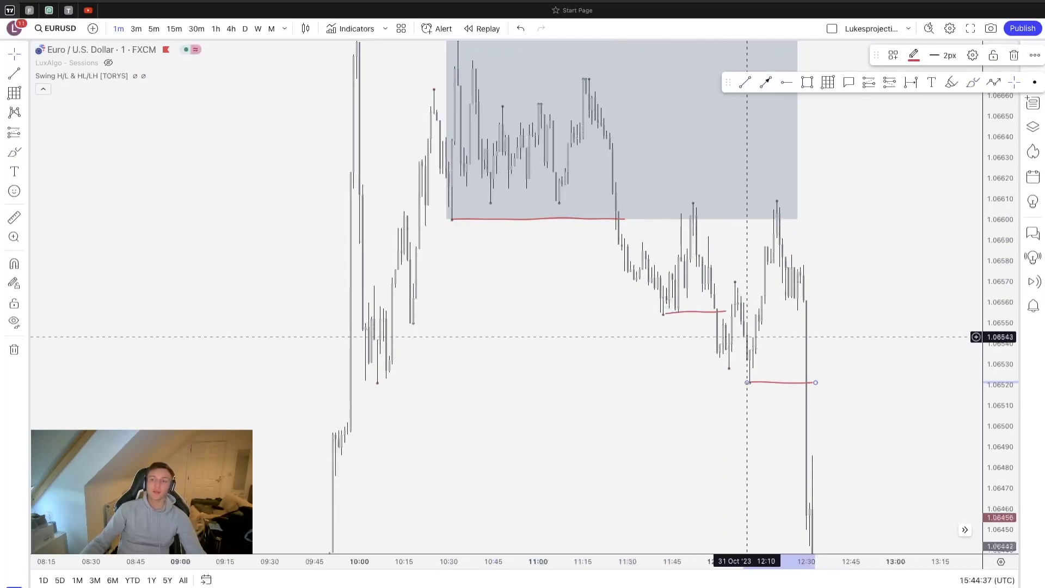
Step: Examine the one-minute lows and the retracements into the shaded box before the 12:30 drop
{"action": "scroll", "coordinate": [747, 333], "scroll_direction": "up", "scroll_amount": 2}
{"action": "scroll", "coordinate": [846, 344], "scroll_direction": "up", "scroll_amount": 4}
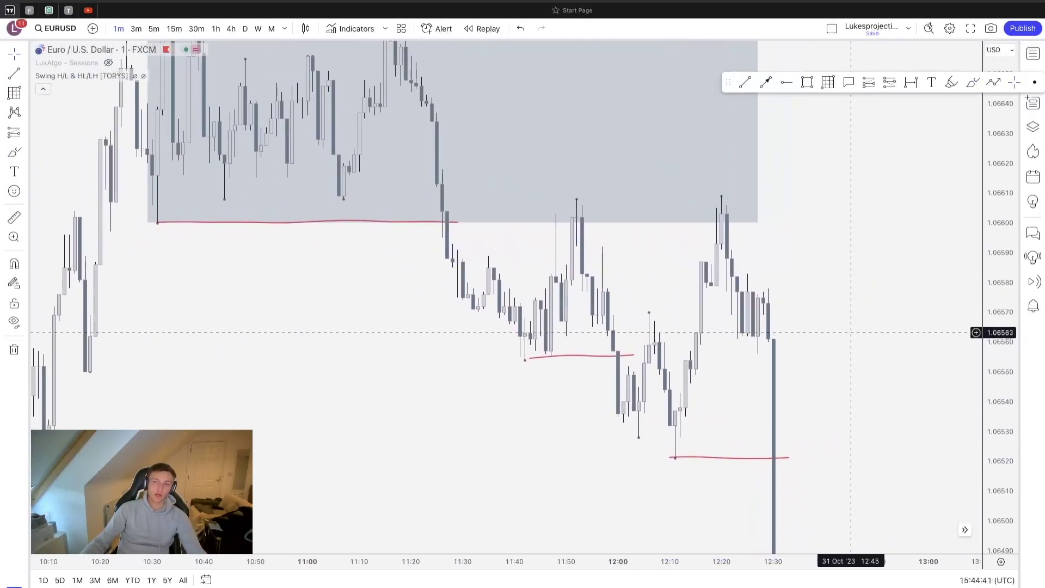
{"action": "left_click_drag", "start_coordinate": [845, 334], "coordinate": [851, 350]}
{"action": "scroll", "coordinate": [754, 285], "scroll_direction": "left", "scroll_amount": 2}
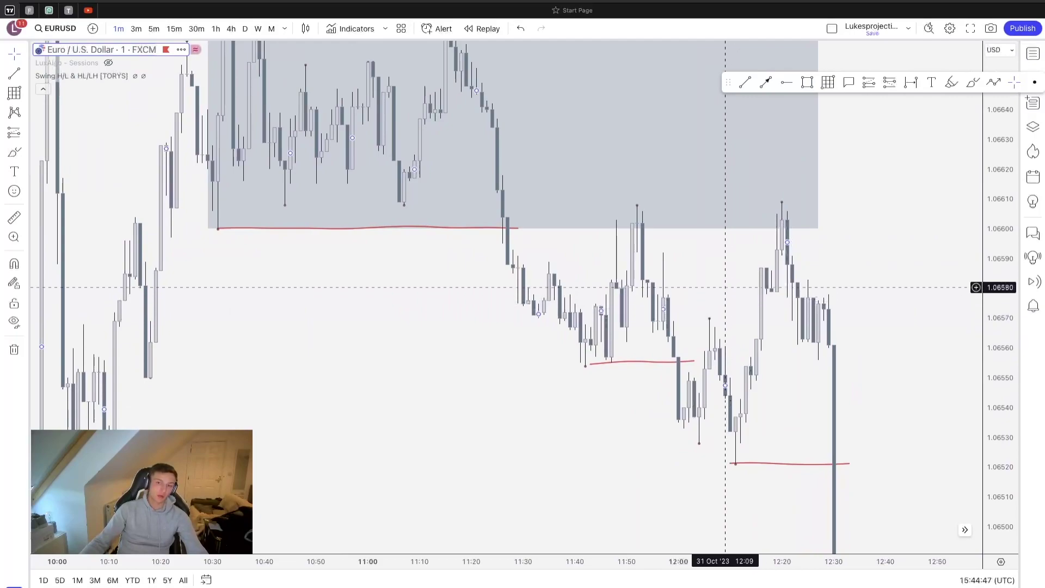
{"action": "scroll", "coordinate": [725, 269], "scroll_direction": "up", "scroll_amount": 3}
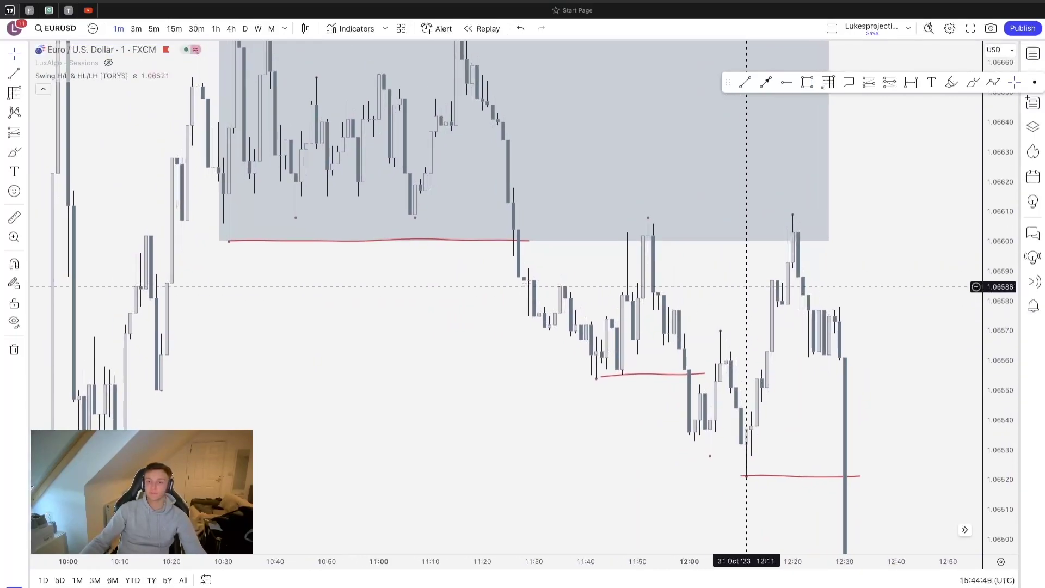
{"action": "left_click_drag", "start_coordinate": [743, 304], "coordinate": [690, 254]}
{"action": "left_click_drag", "start_coordinate": [809, 284], "coordinate": [814, 283]}
{"action": "scroll", "coordinate": [814, 283], "scroll_direction": "left", "scroll_amount": 2}
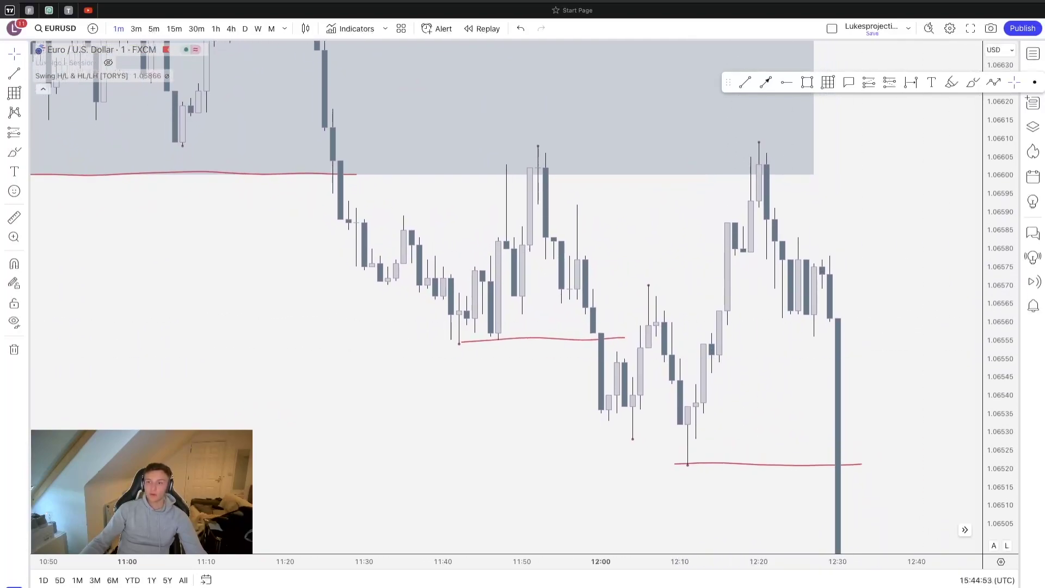
{"action": "scroll", "coordinate": [717, 261], "scroll_direction": "up", "scroll_amount": 3}
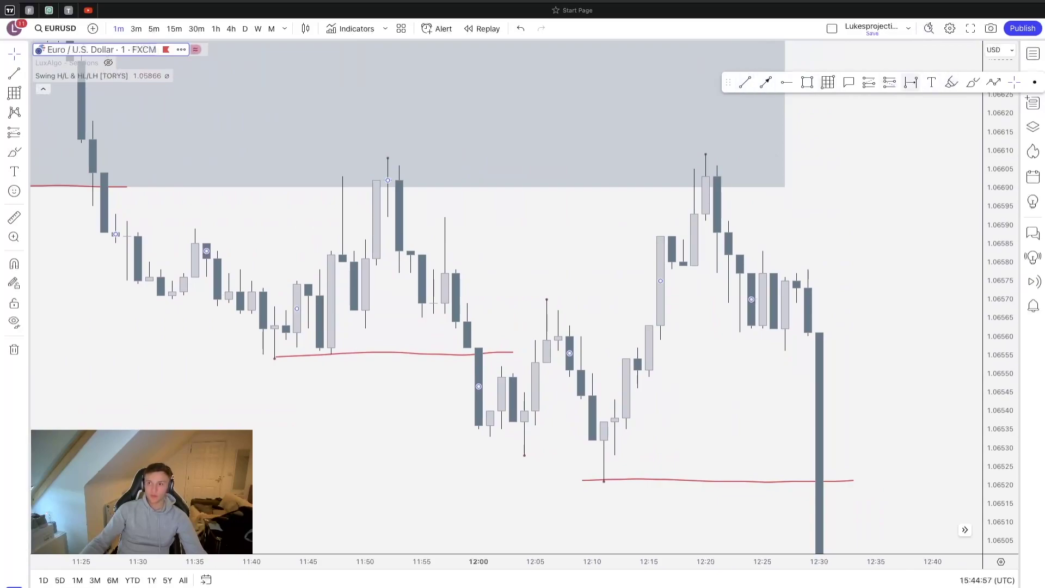
Step: Draw a level line from the 12:06 swing high at about 1.06570 across to the candle that breaks it near 12:16
{"action": "left_click", "coordinate": [766, 82]}
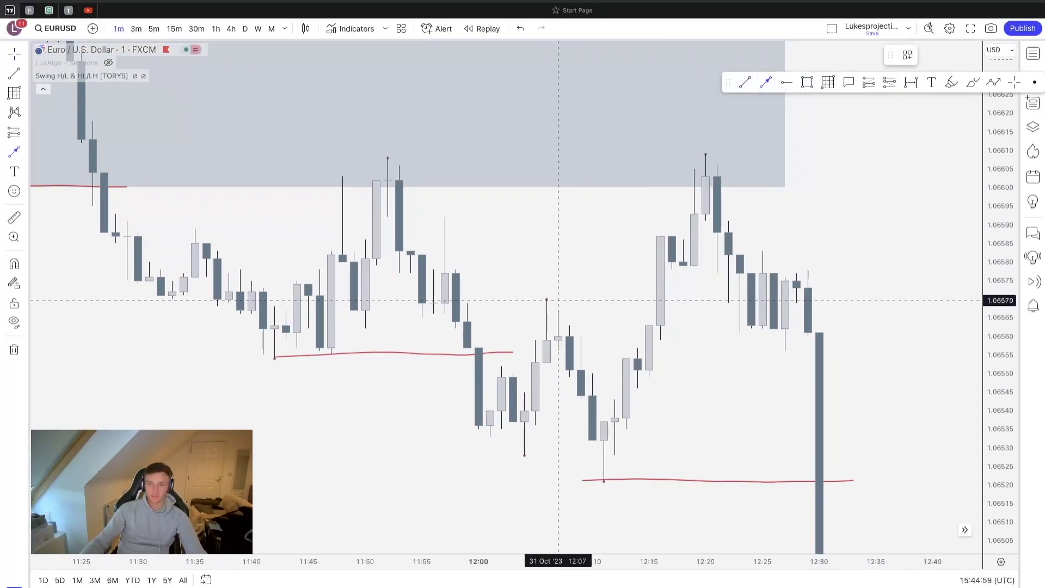
{"action": "left_click", "coordinate": [546, 298]}
{"action": "left_click", "coordinate": [658, 299]}
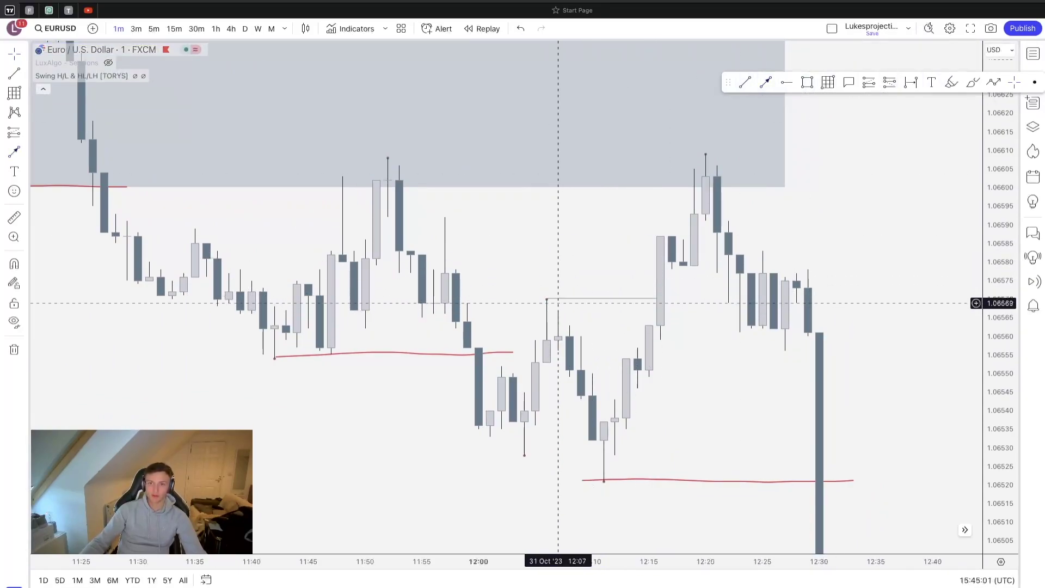
Step: Draw a box from 11:57 to 12:06 between about 1.06566 and 1.06592 and apply the supply template
{"action": "left_click_drag", "start_coordinate": [569, 284], "coordinate": [661, 281]}
{"action": "left_click", "coordinate": [807, 83]}
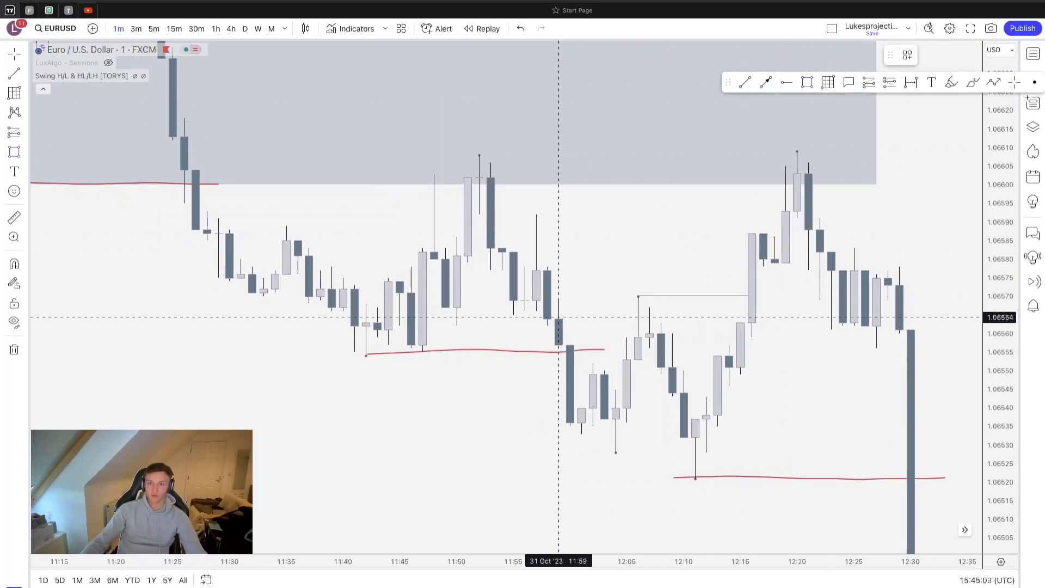
{"action": "left_click", "coordinate": [536, 311]}
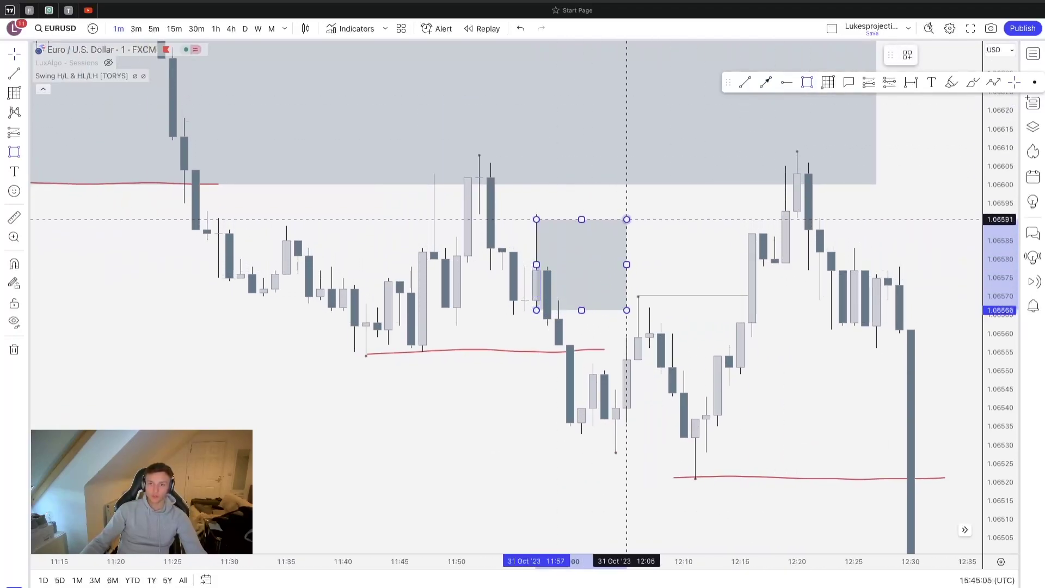
{"action": "left_click", "coordinate": [638, 213]}
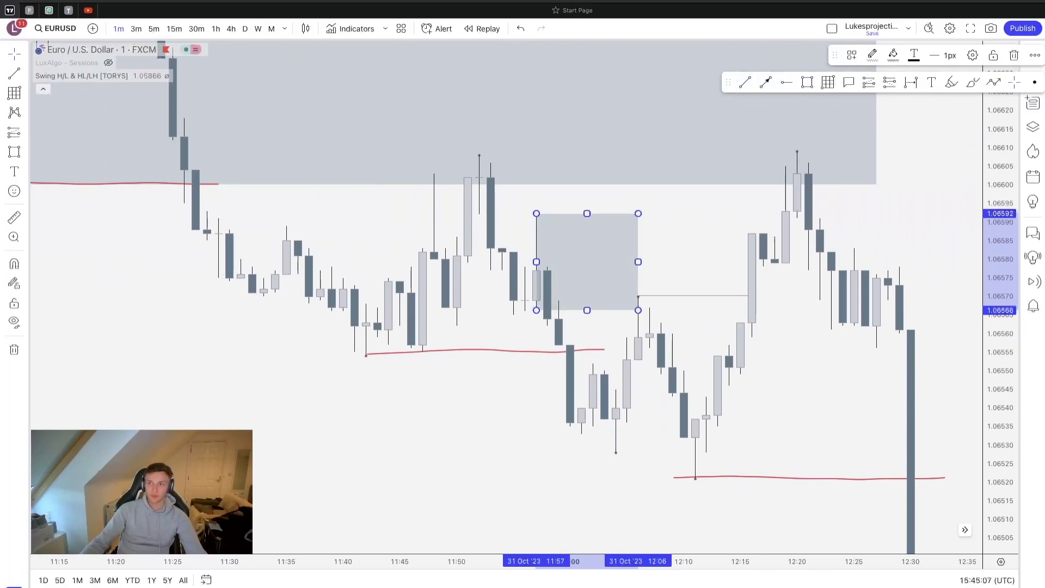
{"action": "left_click", "coordinate": [852, 55]}
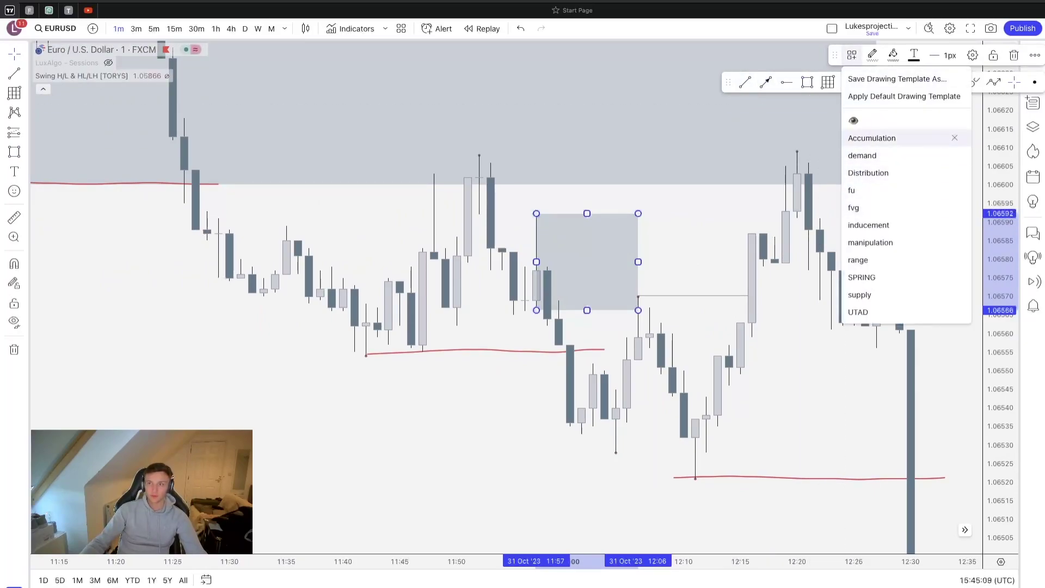
{"action": "left_click", "coordinate": [877, 294]}
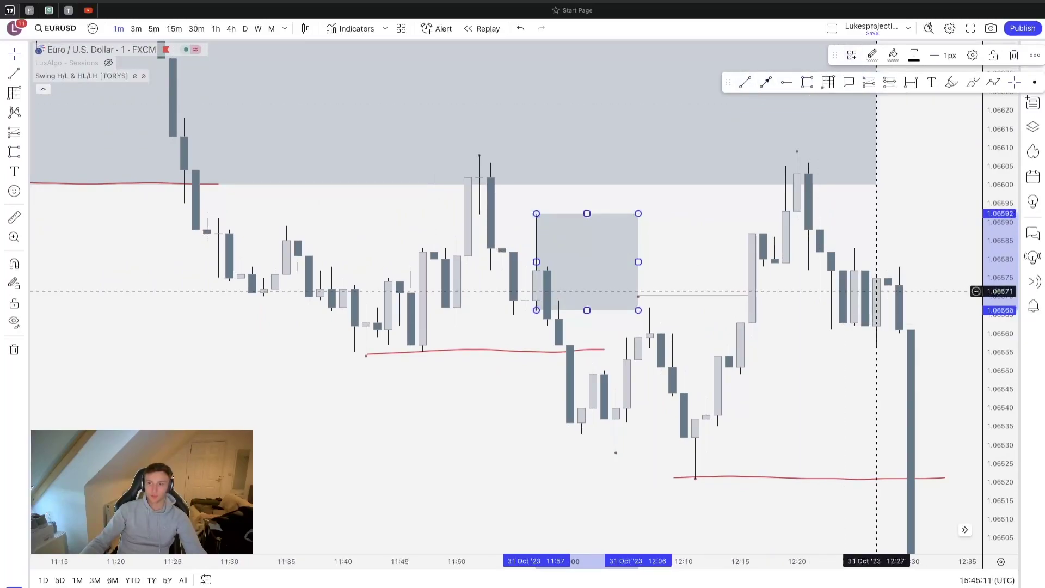
{"action": "left_click", "coordinate": [705, 262]}
{"action": "left_click_drag", "start_coordinate": [701, 263], "coordinate": [756, 256]}
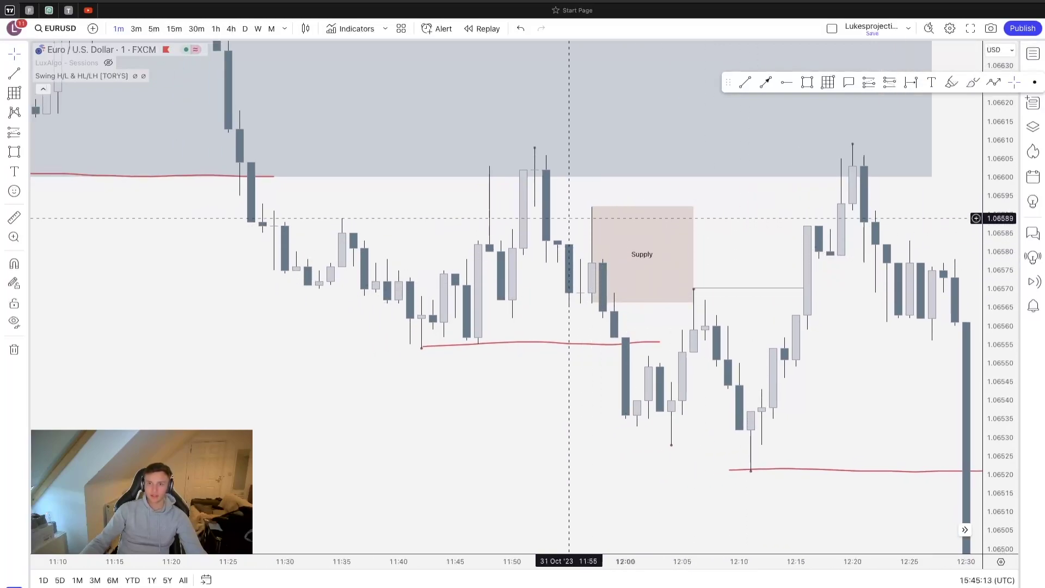
Step: Draw a second supply-coloured box from the 11:52 high at about 1.06608 to 12:04, extending its lower edge to that candle's wick low
{"action": "left_click_drag", "start_coordinate": [569, 218], "coordinate": [572, 267]}
{"action": "left_click", "coordinate": [807, 83]}
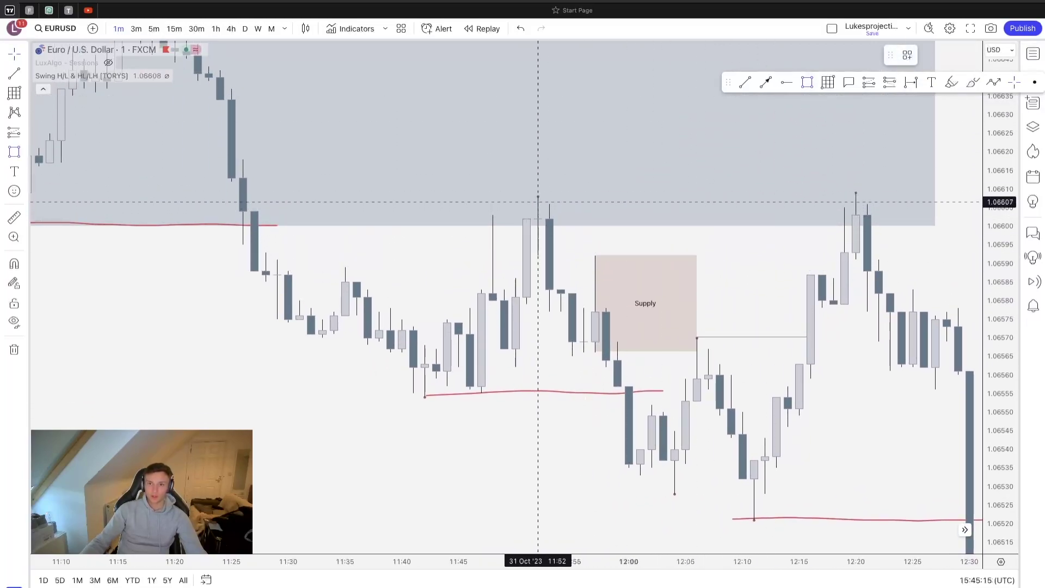
{"action": "left_click_drag", "start_coordinate": [537, 197], "coordinate": [675, 255]}
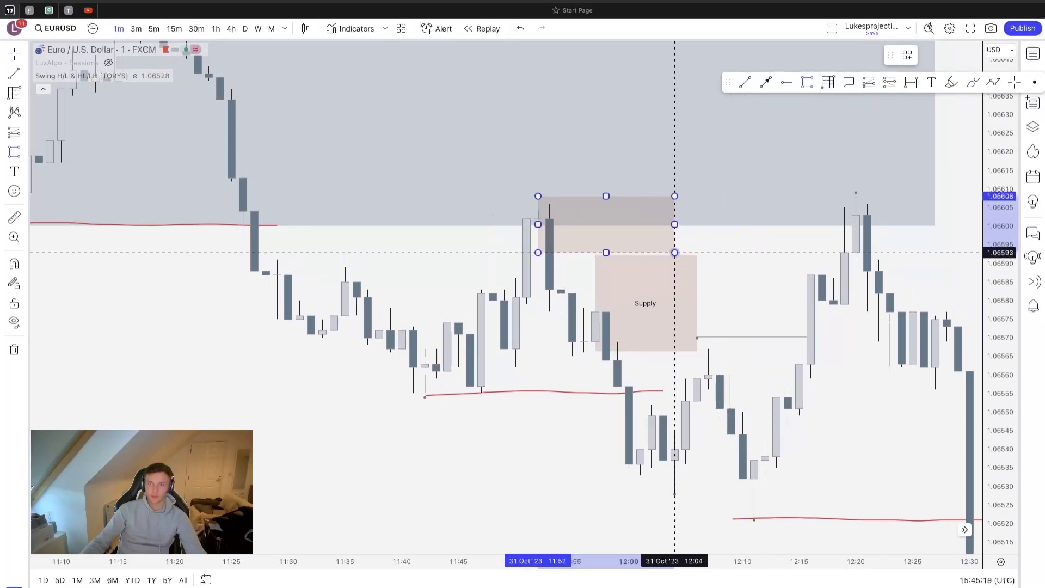
{"action": "scroll", "coordinate": [632, 337], "scroll_direction": "up", "scroll_amount": 4}
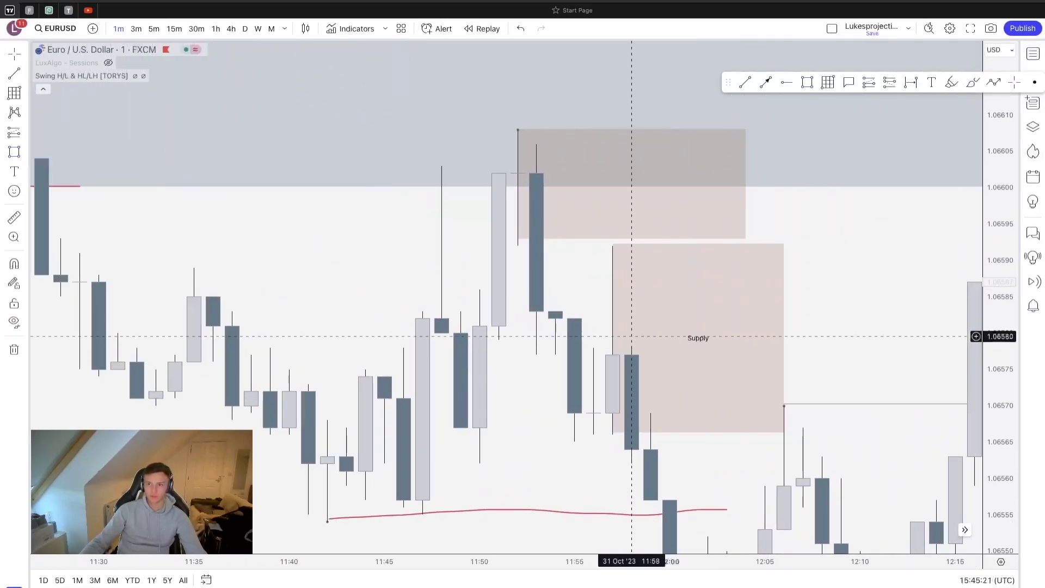
{"action": "scroll", "coordinate": [632, 336], "scroll_direction": "up", "scroll_amount": 2}
{"action": "left_click_drag", "start_coordinate": [446, 237], "coordinate": [446, 246]}
{"action": "left_click", "coordinate": [417, 269]}
Step: Examine the two supply boxes against the broken lows and the retracement up to the 12:20 high
{"action": "left_click_drag", "start_coordinate": [387, 279], "coordinate": [260, 332]}
{"action": "scroll", "coordinate": [645, 322], "scroll_direction": "down", "scroll_amount": 5}
{"action": "left_click_drag", "start_coordinate": [817, 327], "coordinate": [679, 331]}
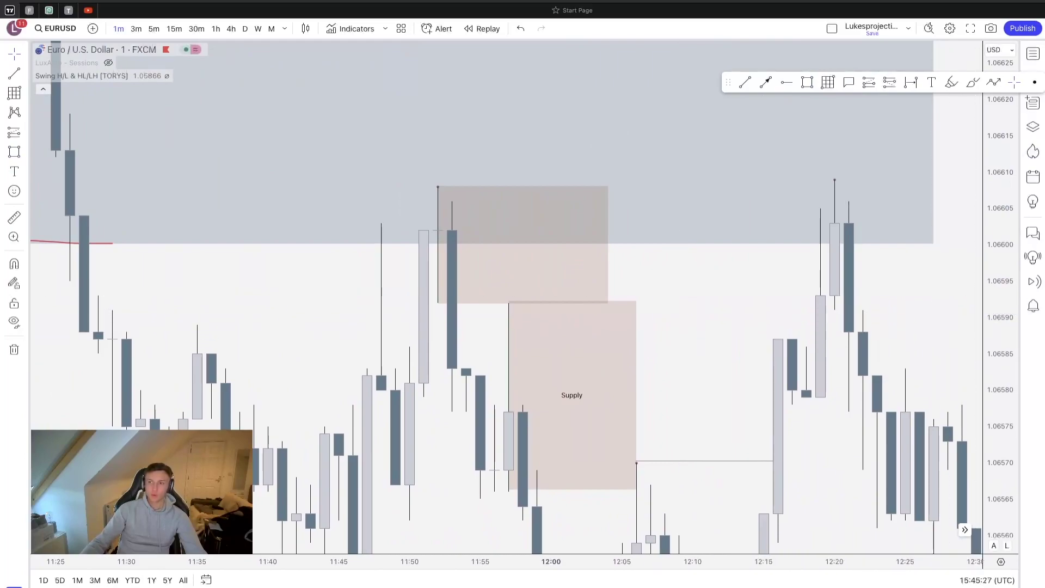
{"action": "scroll", "coordinate": [976, 294], "scroll_direction": "down", "scroll_amount": 5}
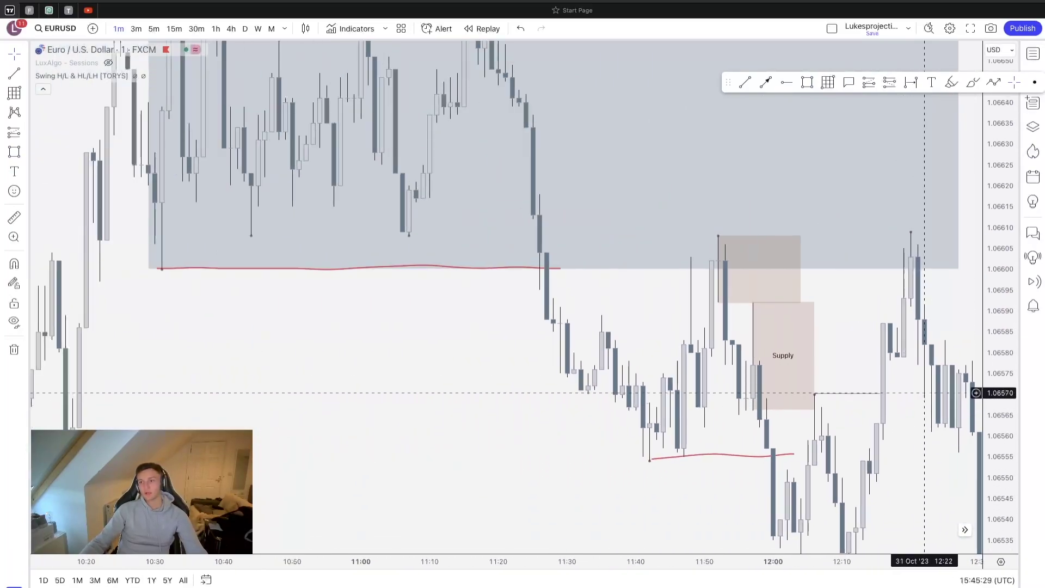
{"action": "left_click_drag", "start_coordinate": [925, 394], "coordinate": [867, 409]}
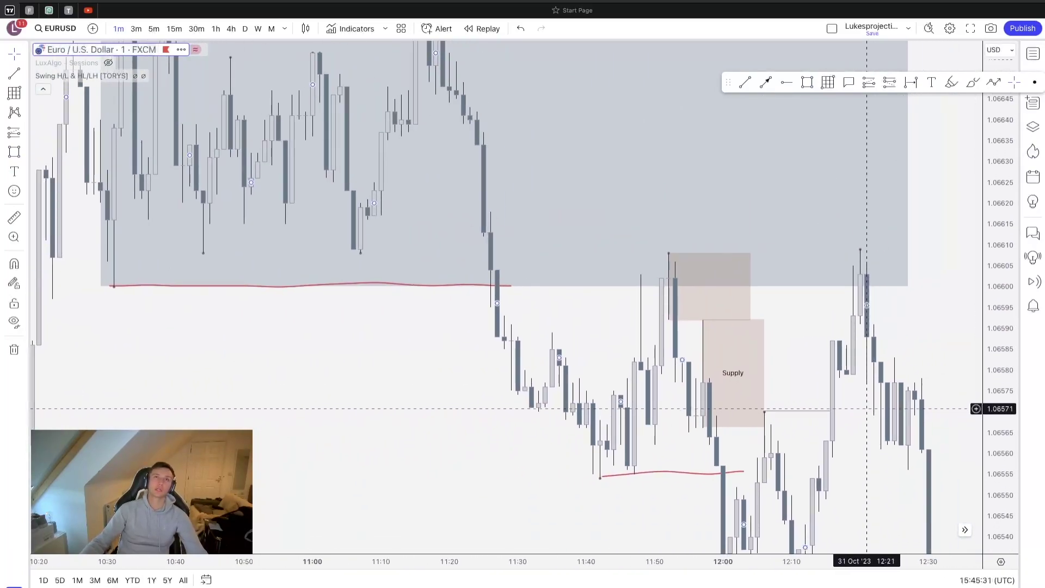
{"action": "scroll", "coordinate": [868, 410], "scroll_direction": "up", "scroll_amount": 3}
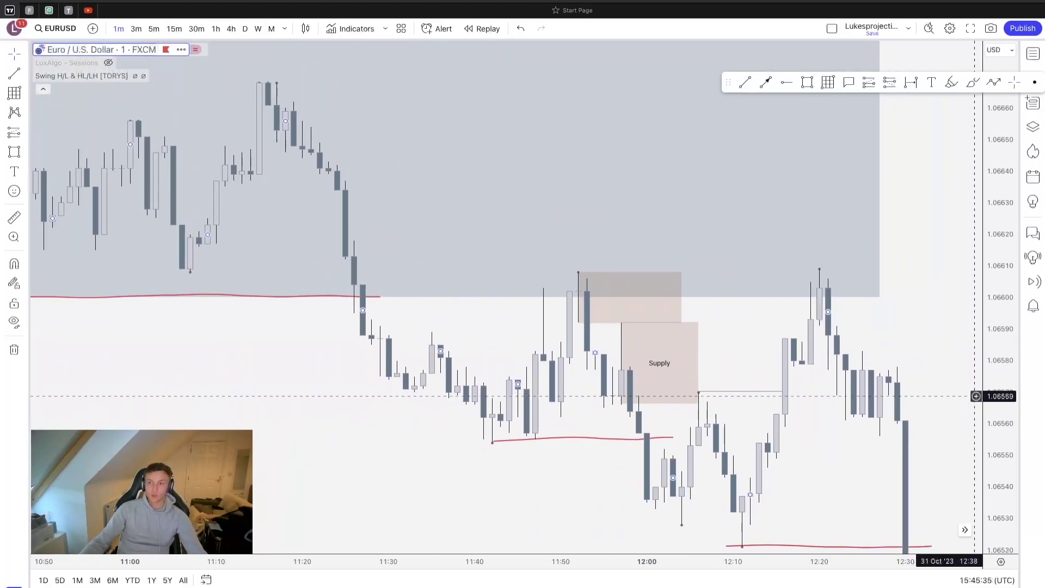
{"action": "scroll", "coordinate": [844, 346], "scroll_direction": "down", "scroll_amount": 1}
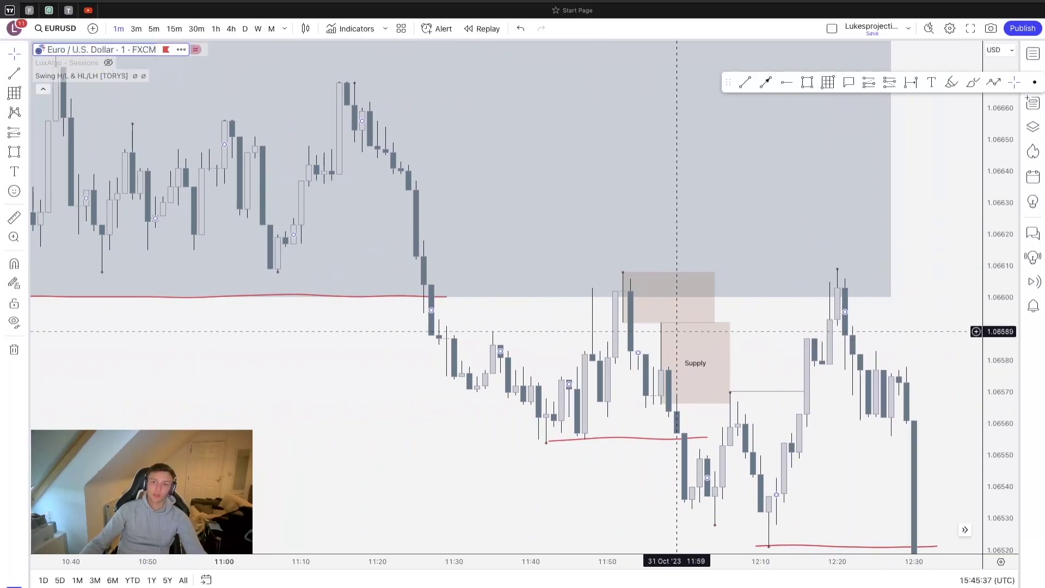
{"action": "left_click_drag", "start_coordinate": [839, 325], "coordinate": [819, 316]}
{"action": "left_click_drag", "start_coordinate": [890, 422], "coordinate": [904, 391]}
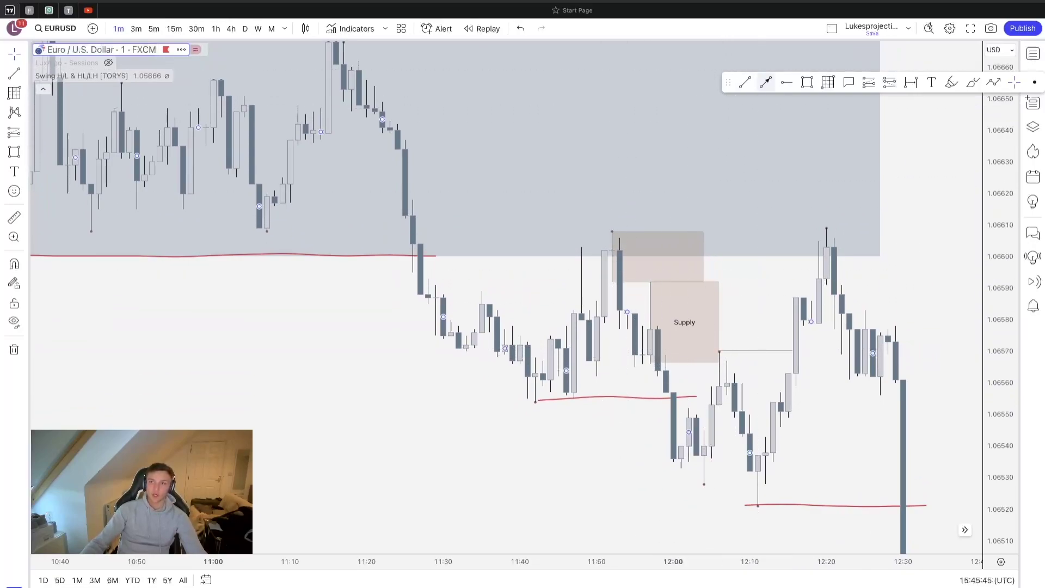
Step: Draw a level line from the 11:52 swing high at about 1.06609 across to about 12:24
{"action": "left_click", "coordinate": [765, 83]}
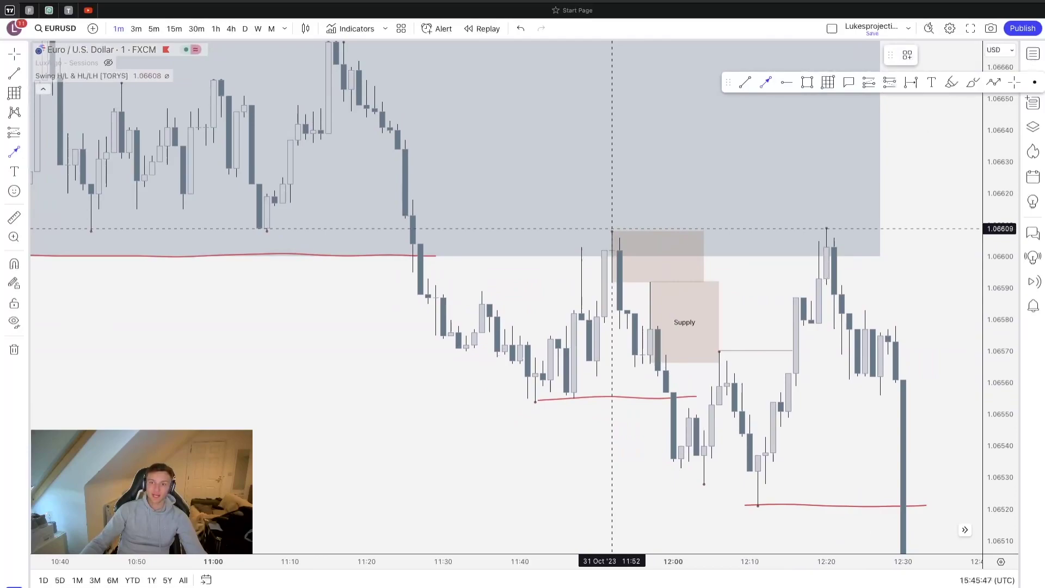
{"action": "left_click", "coordinate": [612, 229]}
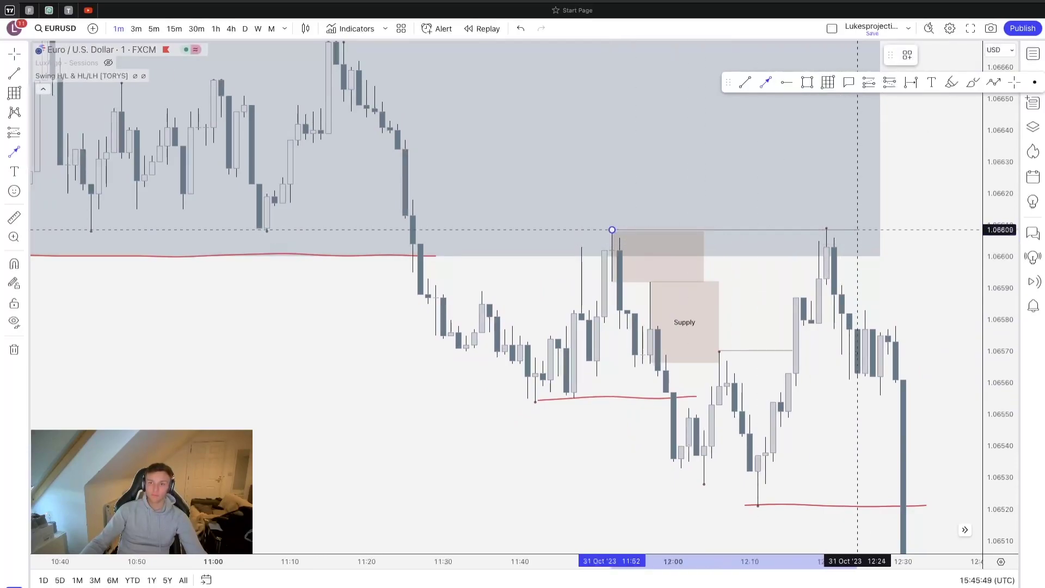
{"action": "left_click", "coordinate": [857, 230]}
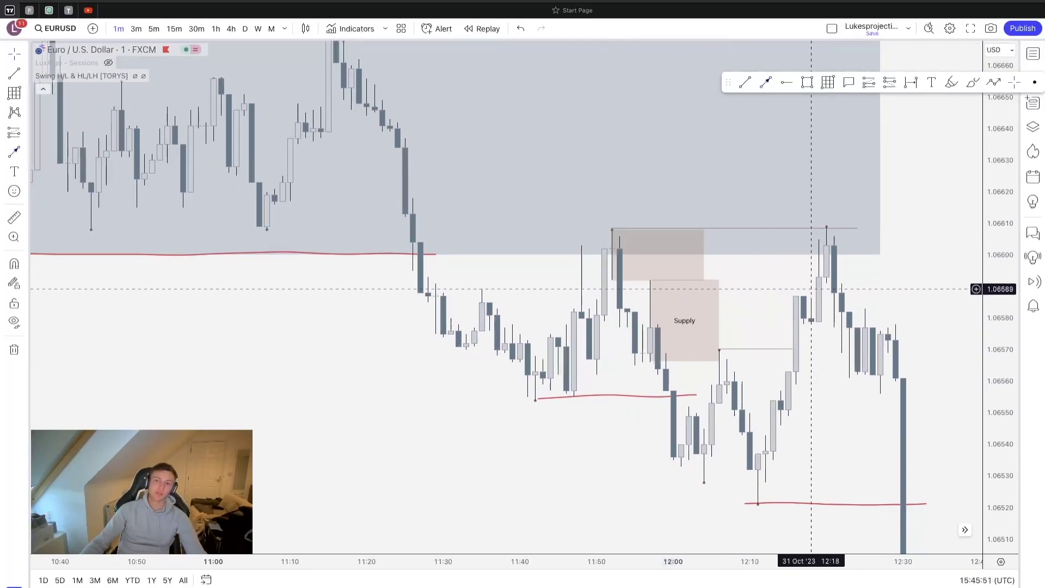
Step: Draw an unfilled outlined box from the 11:16 high at about 1.06668 down to about 1.06608, reaching across to 12:31
{"action": "left_click_drag", "start_coordinate": [829, 292], "coordinate": [839, 267]}
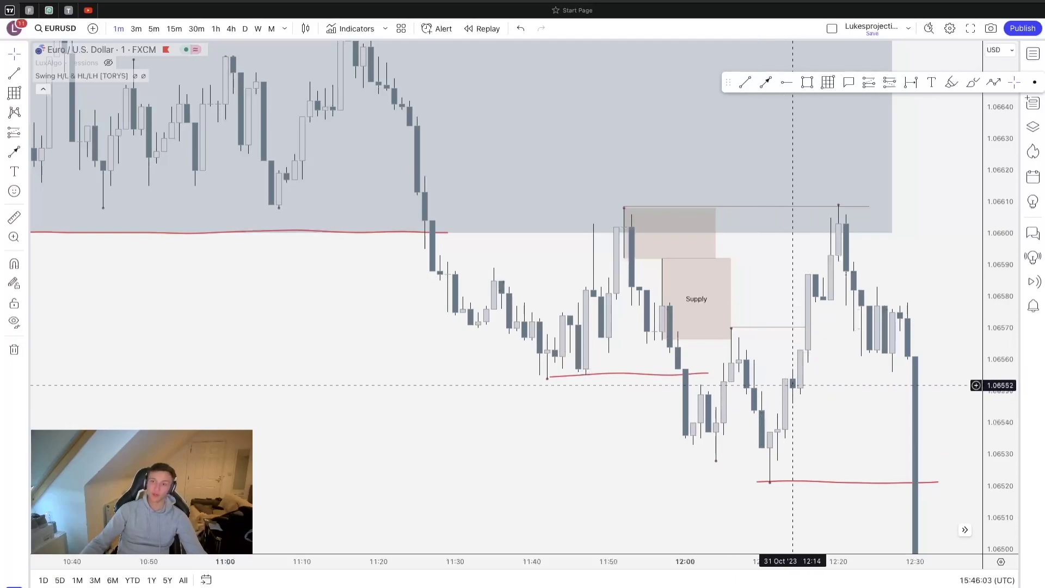
{"action": "left_click_drag", "start_coordinate": [830, 419], "coordinate": [835, 427]}
{"action": "left_click_drag", "start_coordinate": [760, 359], "coordinate": [778, 386]}
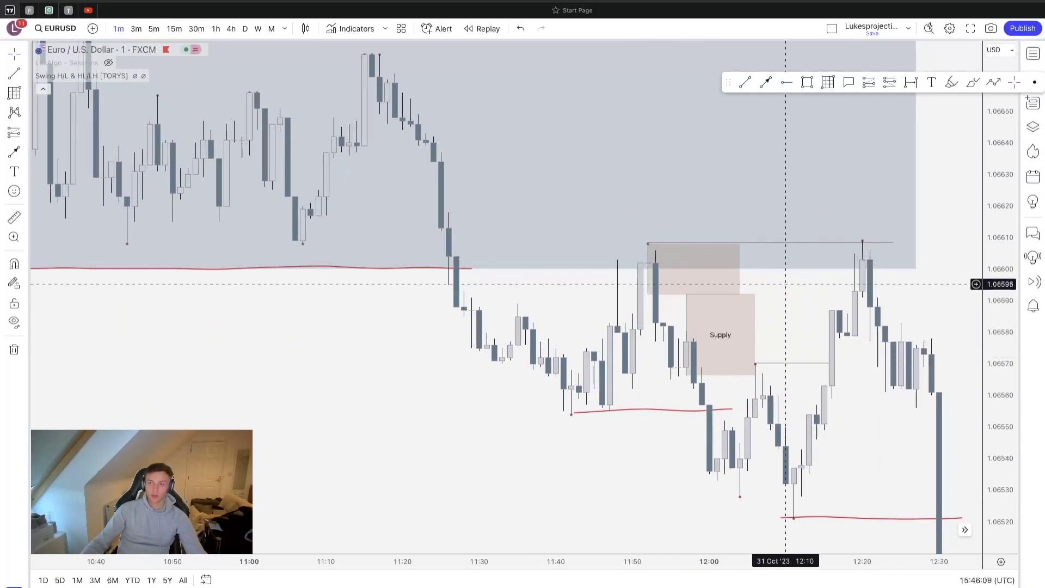
{"action": "left_click_drag", "start_coordinate": [801, 289], "coordinate": [775, 308]}
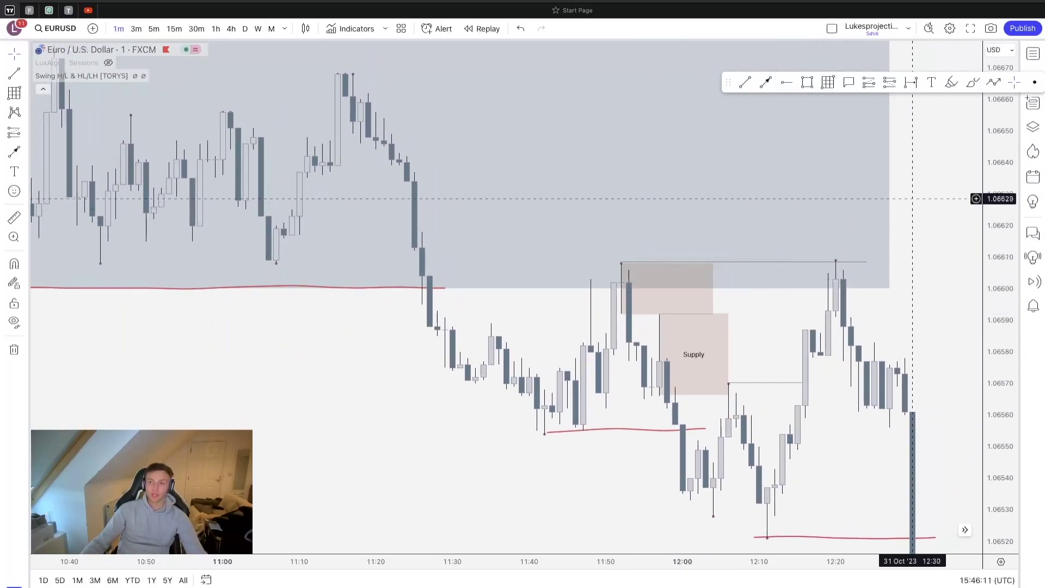
{"action": "left_click_drag", "start_coordinate": [906, 217], "coordinate": [912, 323]}
{"action": "left_click", "coordinate": [342, 178]}
{"action": "left_click", "coordinate": [926, 369]}
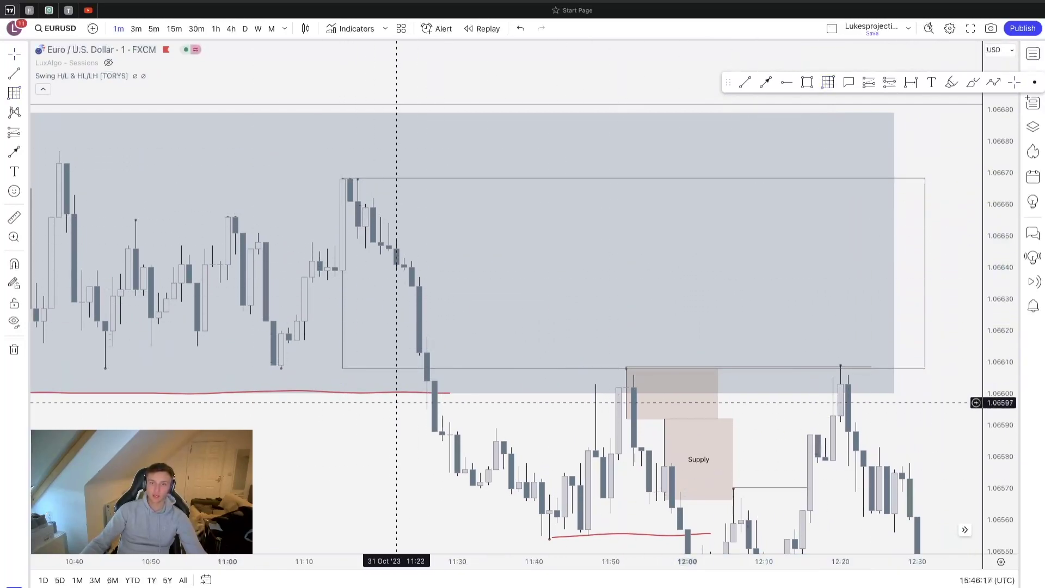
{"action": "left_click", "coordinate": [343, 368]}
{"action": "left_click_drag", "start_coordinate": [342, 369], "coordinate": [350, 367]}
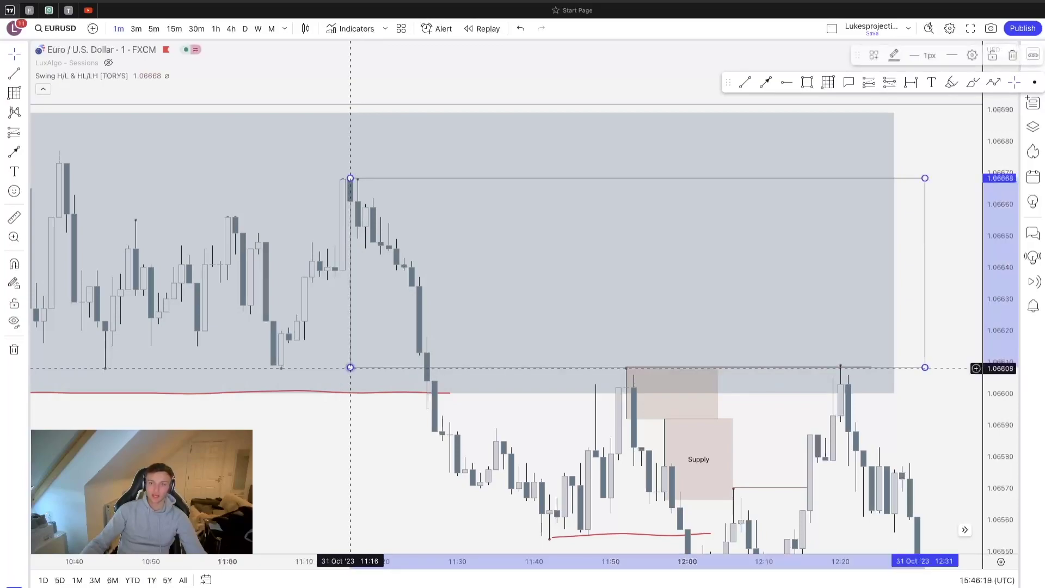
{"action": "left_click", "coordinate": [481, 424]}
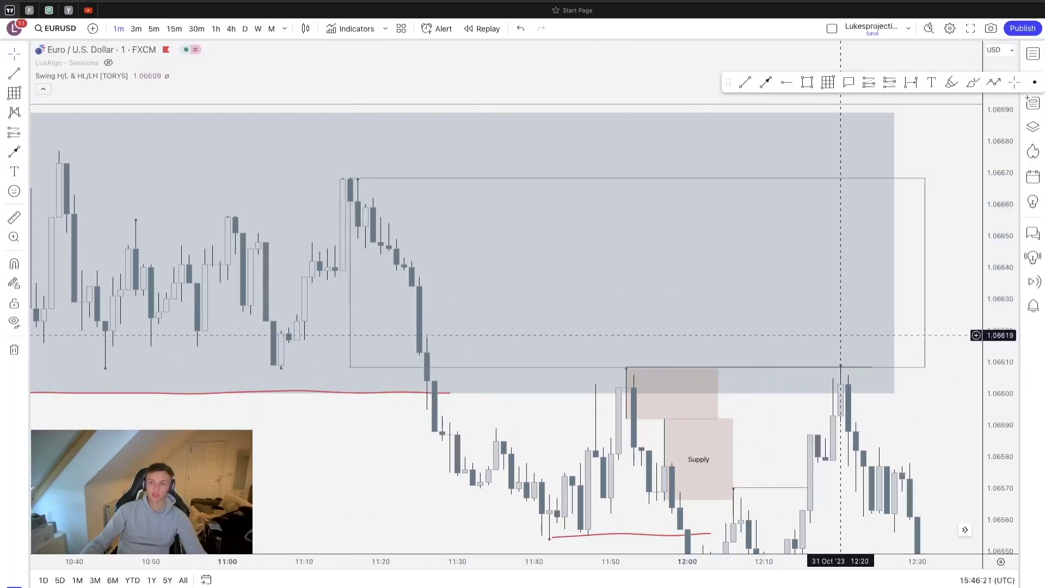
Step: Draw a short level line from the 12:17 low at about 1.06578 across to the candle that breaks it near 12:23
{"action": "scroll", "coordinate": [917, 397], "scroll_direction": "up", "scroll_amount": 5}
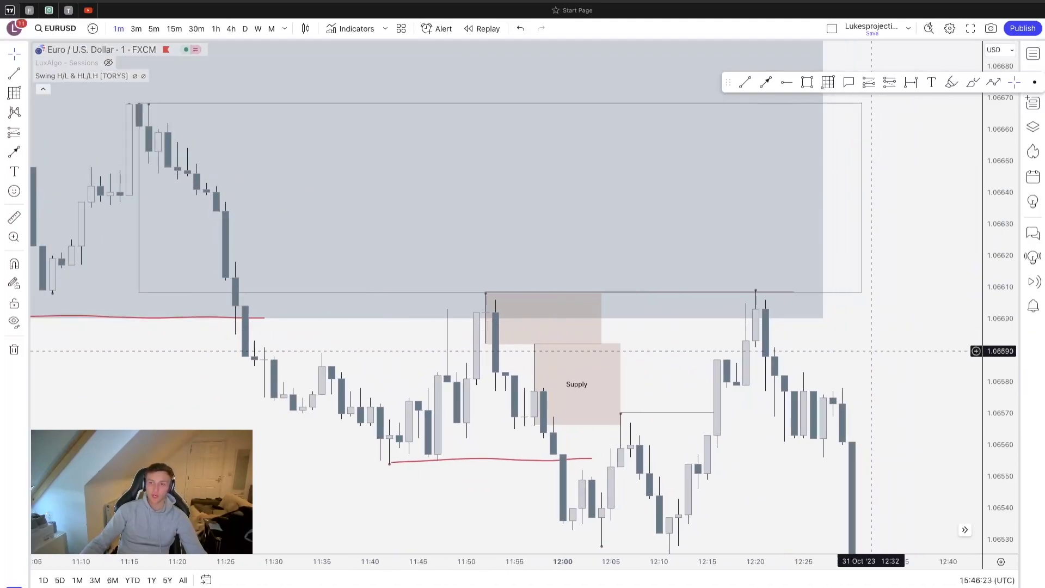
{"action": "left_click_drag", "start_coordinate": [875, 373], "coordinate": [831, 242]}
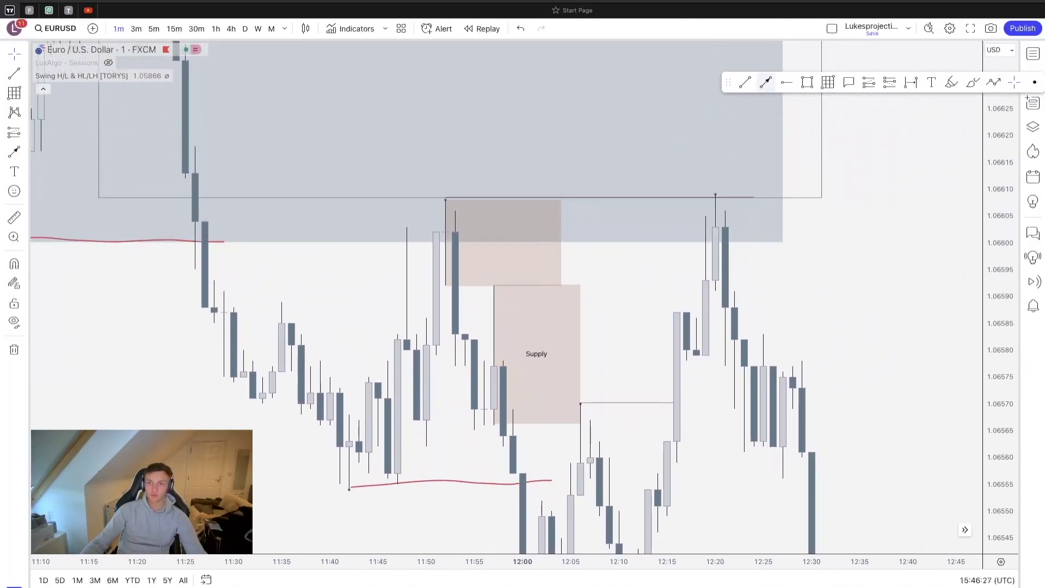
{"action": "left_click", "coordinate": [745, 83]}
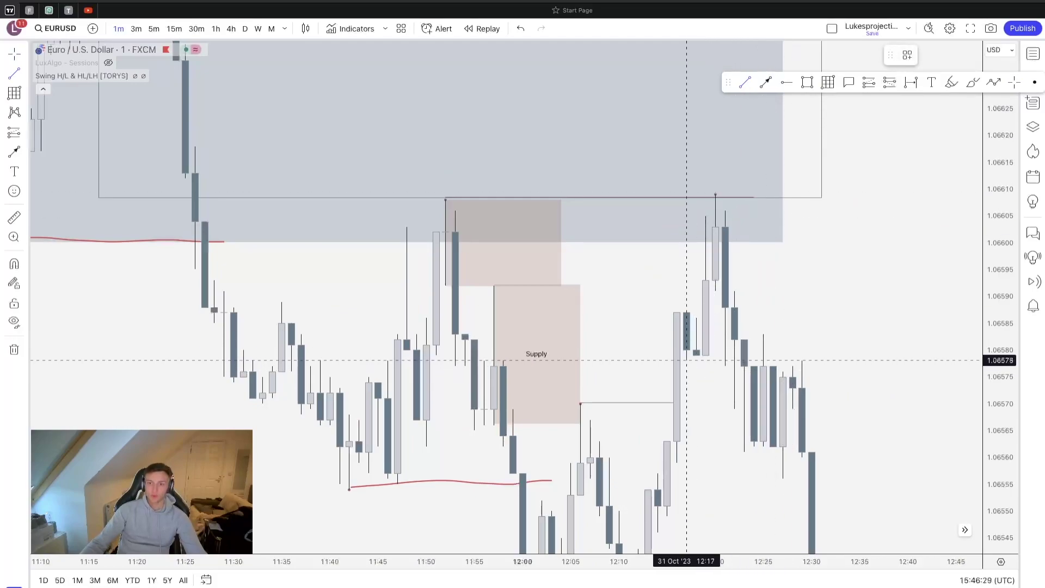
{"action": "left_click", "coordinate": [687, 359]}
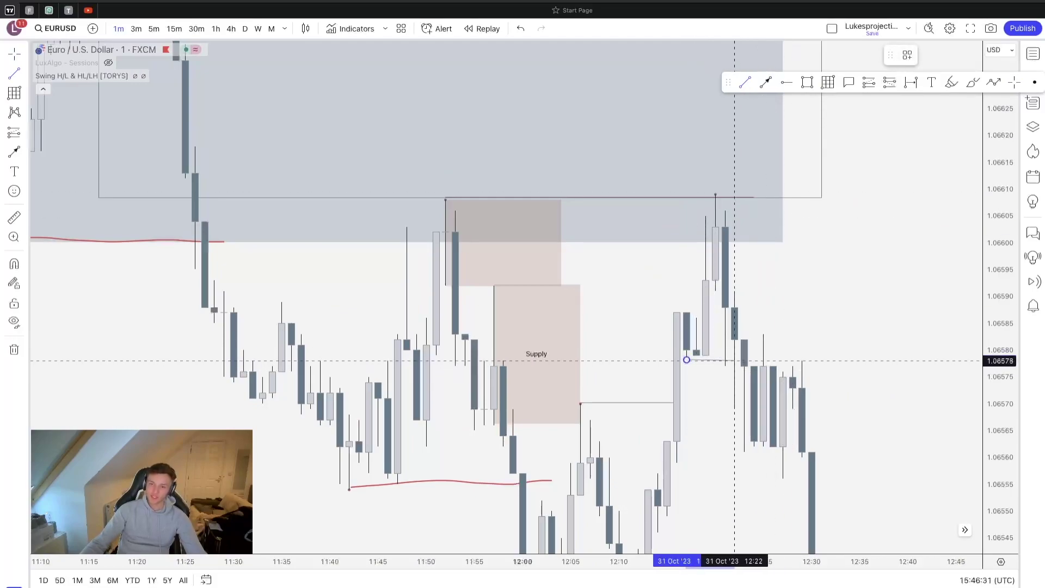
{"action": "left_click", "coordinate": [741, 359]}
{"action": "left_click", "coordinate": [791, 317]}
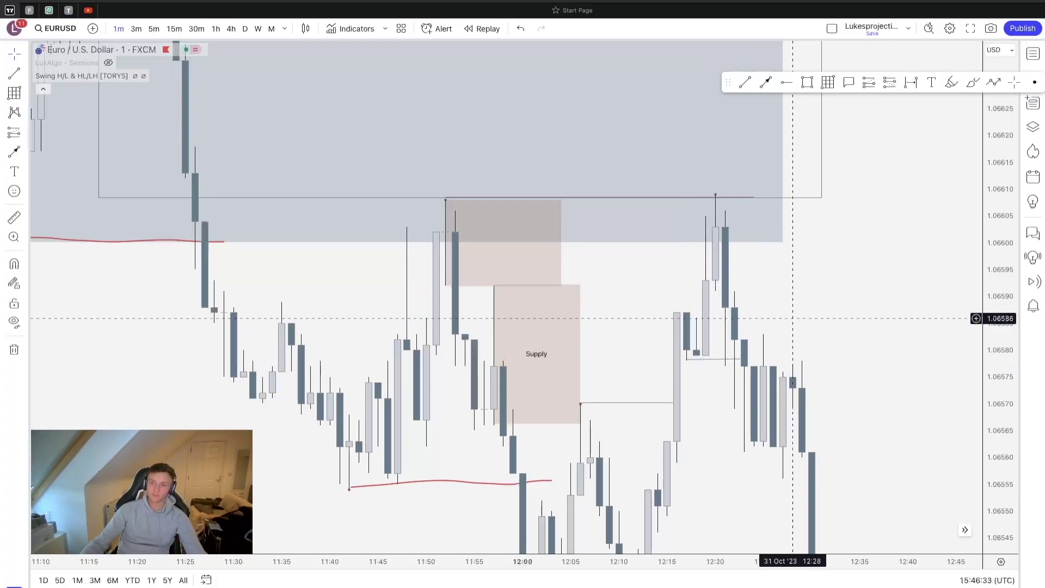
Step: Draw a box from 12:19 to 12:36 between about 1.06579 and 1.06609 and apply the range template
{"action": "left_click_drag", "start_coordinate": [821, 363], "coordinate": [858, 303]}
{"action": "left_click_drag", "start_coordinate": [859, 360], "coordinate": [828, 352]}
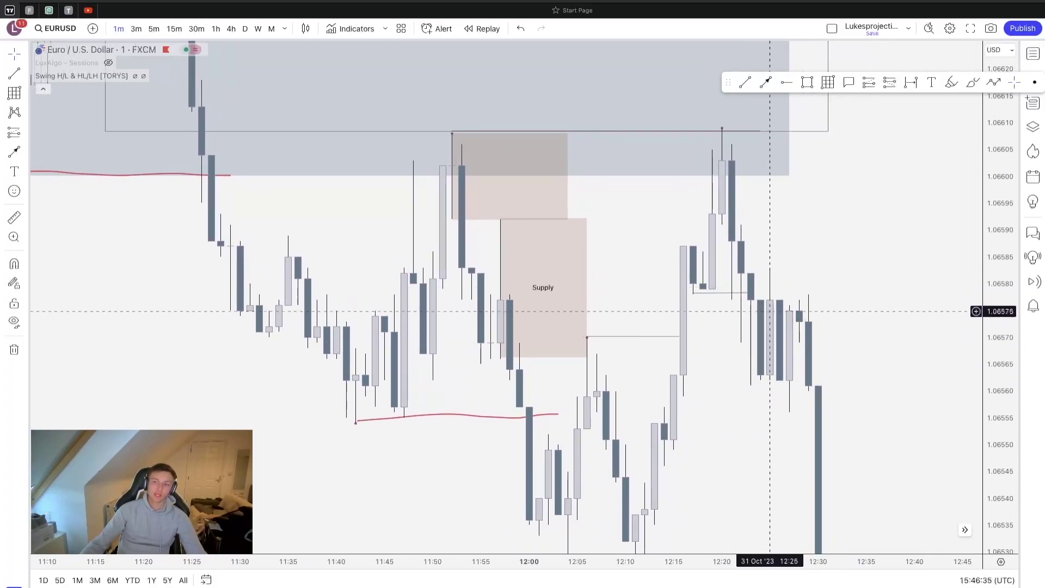
{"action": "left_click", "coordinate": [807, 82]}
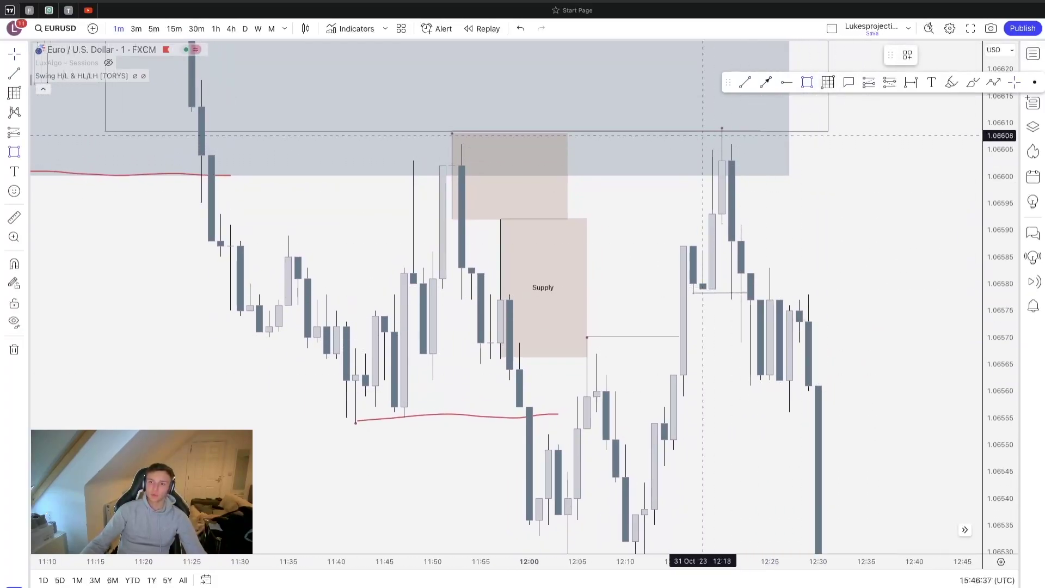
{"action": "mouse_move", "coordinate": [712, 127]}
{"action": "left_mouse_down"}
{"action": "mouse_move", "coordinate": [845, 326]}
{"action": "mouse_move", "coordinate": [876, 290]}
{"action": "left_mouse_up"}
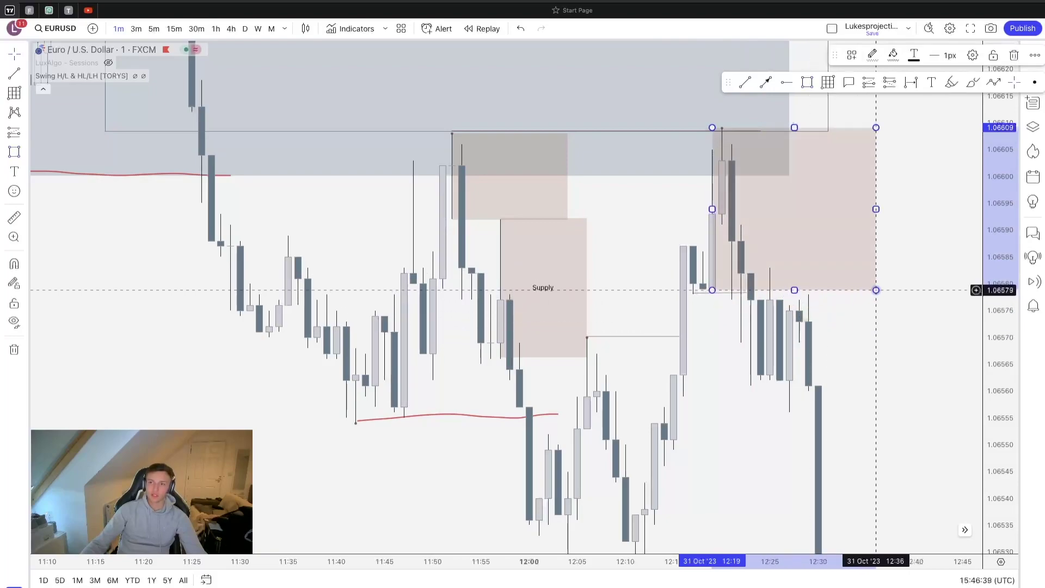
{"action": "left_click", "coordinate": [851, 55]}
{"action": "left_click", "coordinate": [875, 262]}
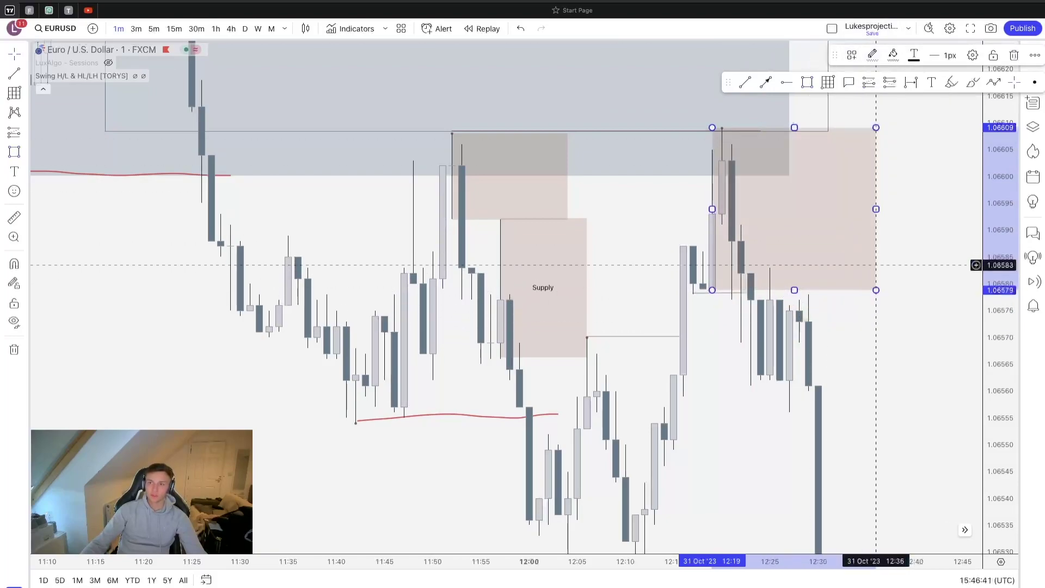
{"action": "left_click", "coordinate": [906, 322]}
{"action": "left_click_drag", "start_coordinate": [867, 357], "coordinate": [847, 357]}
Step: Place a short position at 12:26 with its entry at 1.06576 and its stop at 1.06610, just above the range high
{"action": "left_click", "coordinate": [890, 82]}
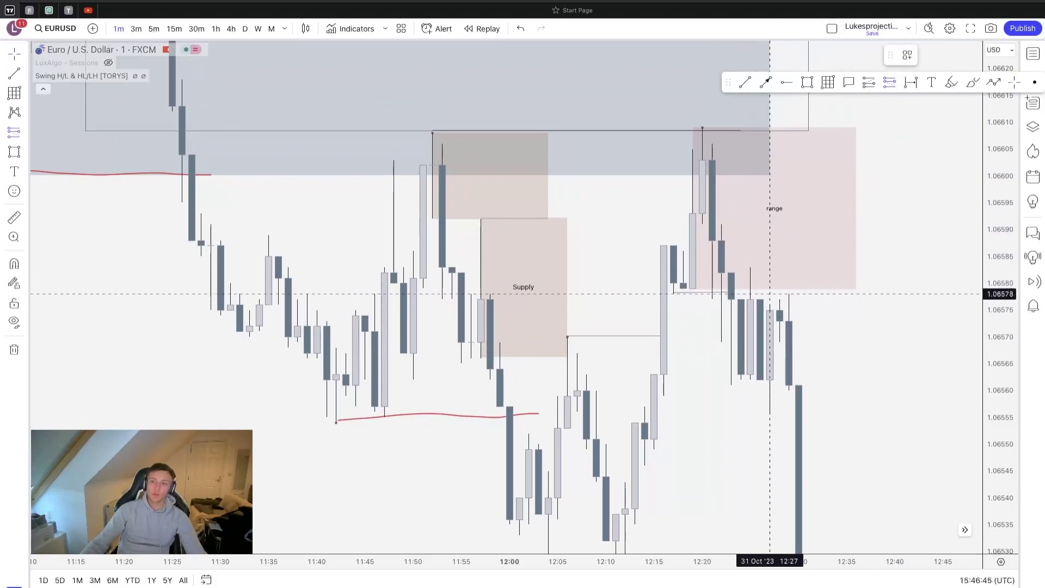
{"action": "left_click", "coordinate": [760, 305]}
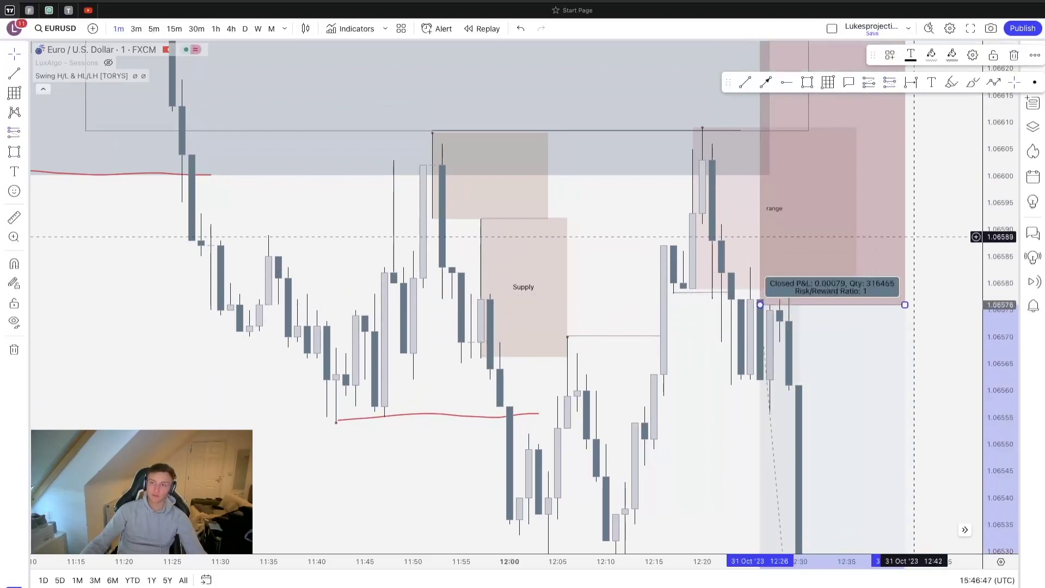
{"action": "left_click_drag", "start_coordinate": [924, 227], "coordinate": [938, 380]}
{"action": "left_click_drag", "start_coordinate": [999, 128], "coordinate": [1000, 420]}
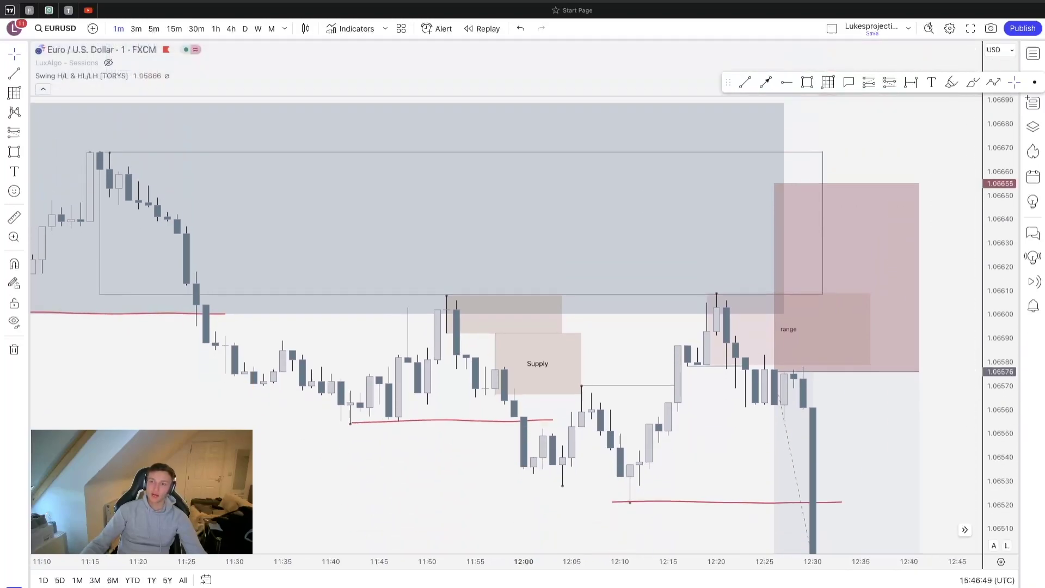
{"action": "left_click_drag", "start_coordinate": [775, 183], "coordinate": [774, 291]}
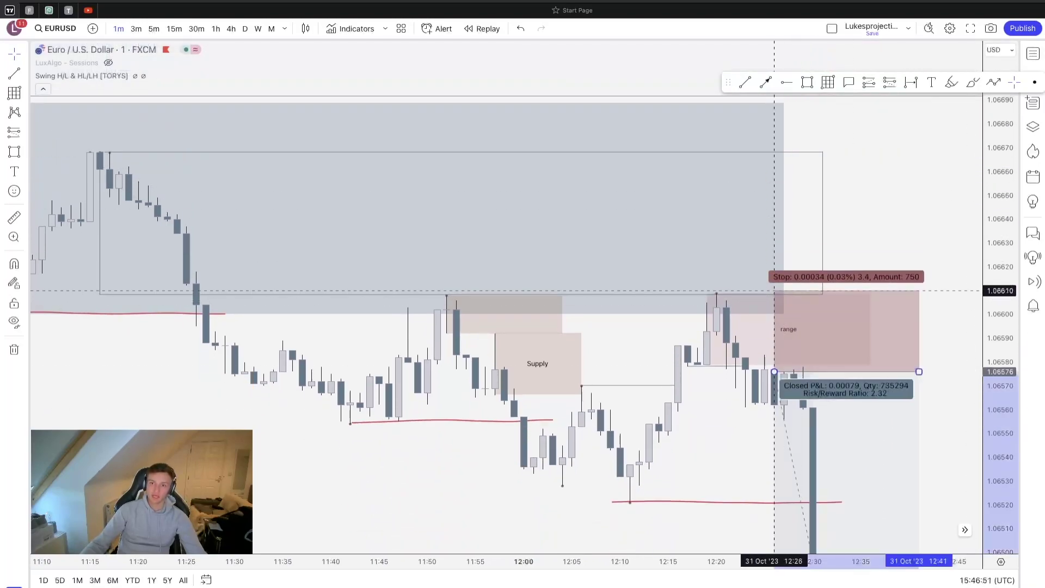
Step: Extend the short position's target down to 1.05813 at the top of the Demand zone and its end time to 15:41
{"action": "scroll", "coordinate": [899, 207], "scroll_direction": "down", "scroll_amount": 5}
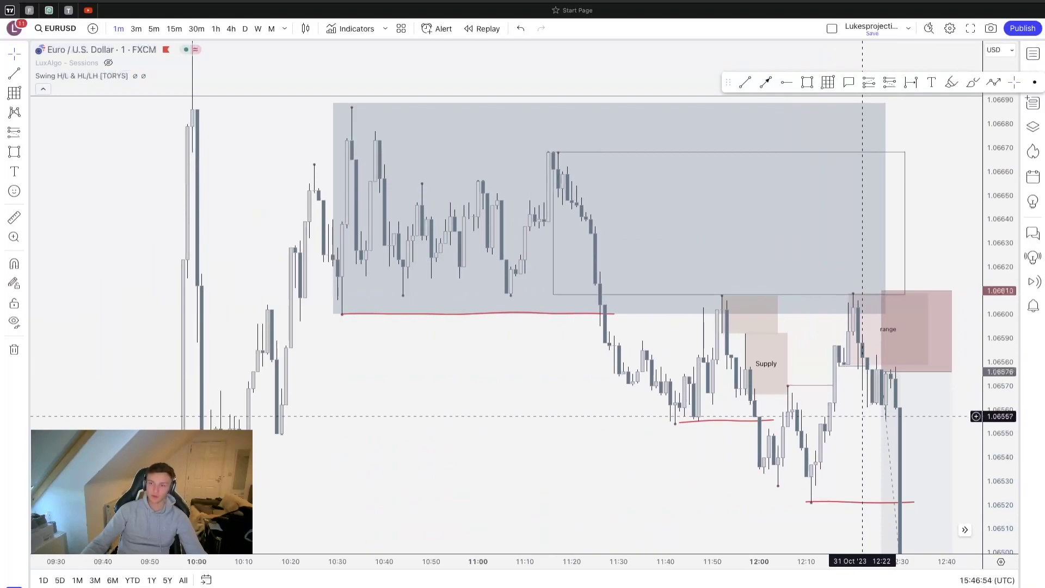
{"action": "left_click_drag", "start_coordinate": [838, 349], "coordinate": [849, 264]}
{"action": "left_click_drag", "start_coordinate": [767, 428], "coordinate": [695, 324]}
{"action": "left_click_drag", "start_coordinate": [794, 323], "coordinate": [792, 331]}
{"action": "scroll", "coordinate": [792, 331], "scroll_direction": "down", "scroll_amount": 6}
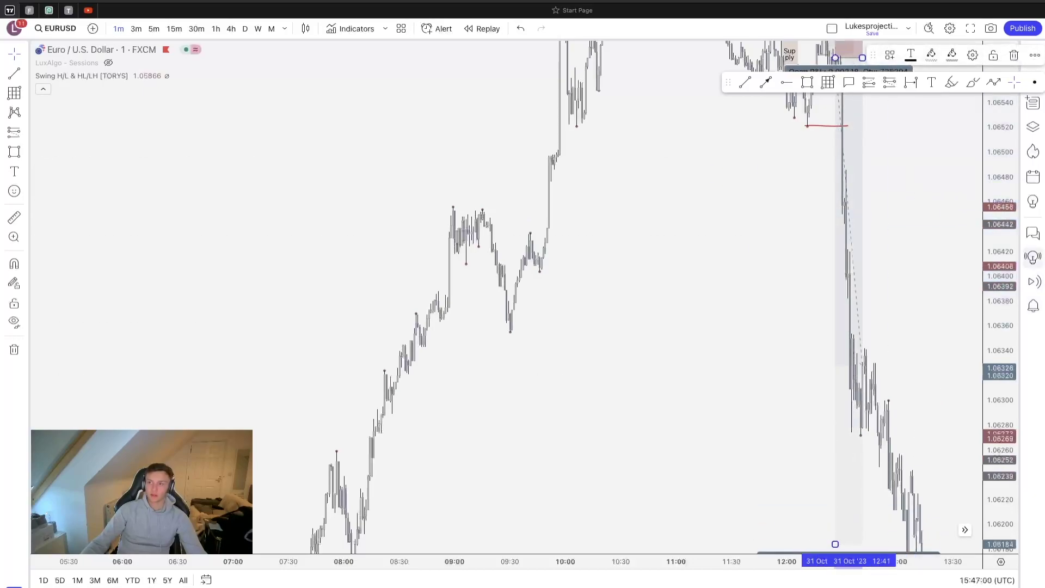
{"action": "left_click", "coordinate": [965, 530]}
{"action": "left_click_drag", "start_coordinate": [679, 279], "coordinate": [673, 404]}
{"action": "left_click_drag", "start_coordinate": [648, 272], "coordinate": [583, 368]}
{"action": "left_click_drag", "start_coordinate": [642, 244], "coordinate": [975, 244]}
{"action": "scroll", "coordinate": [568, 351], "scroll_direction": "down", "scroll_amount": 9}
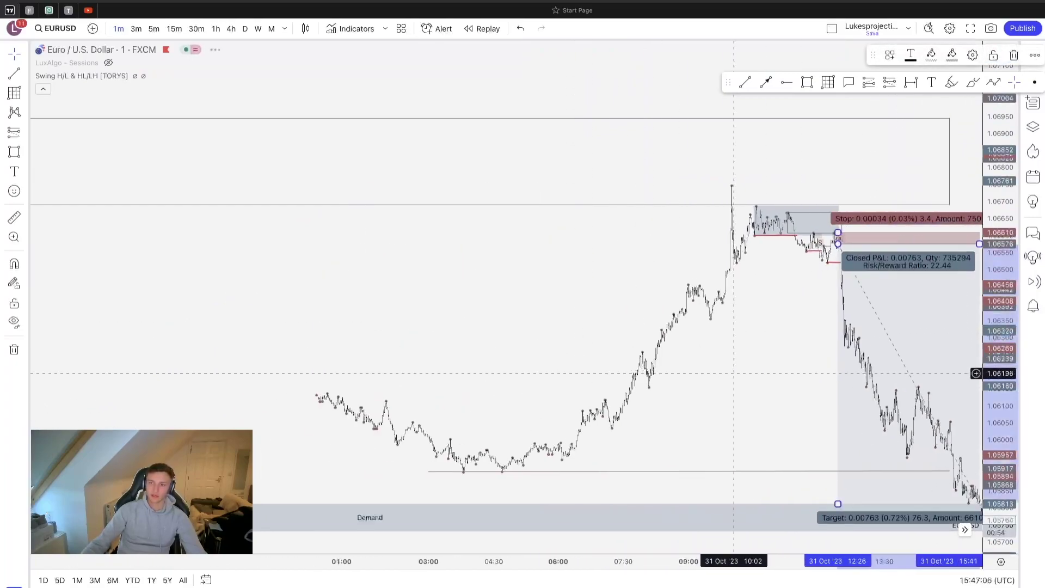
Step: Switch the chart to the five-minute timeframe and review the whole short trade from entry to the Demand zone
{"action": "left_click", "coordinate": [154, 28]}
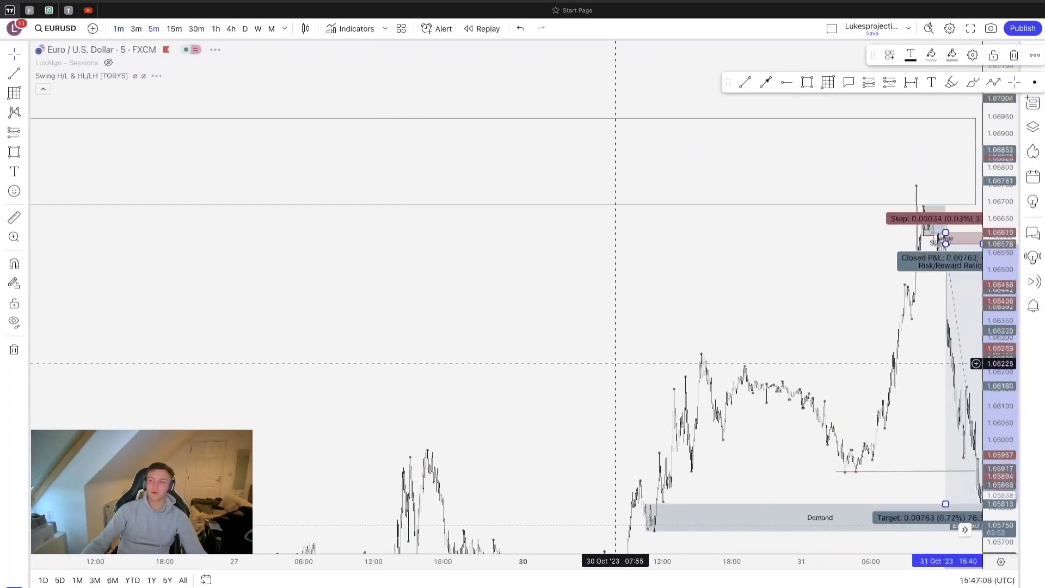
{"action": "scroll", "coordinate": [724, 344], "scroll_direction": "right", "scroll_amount": 5}
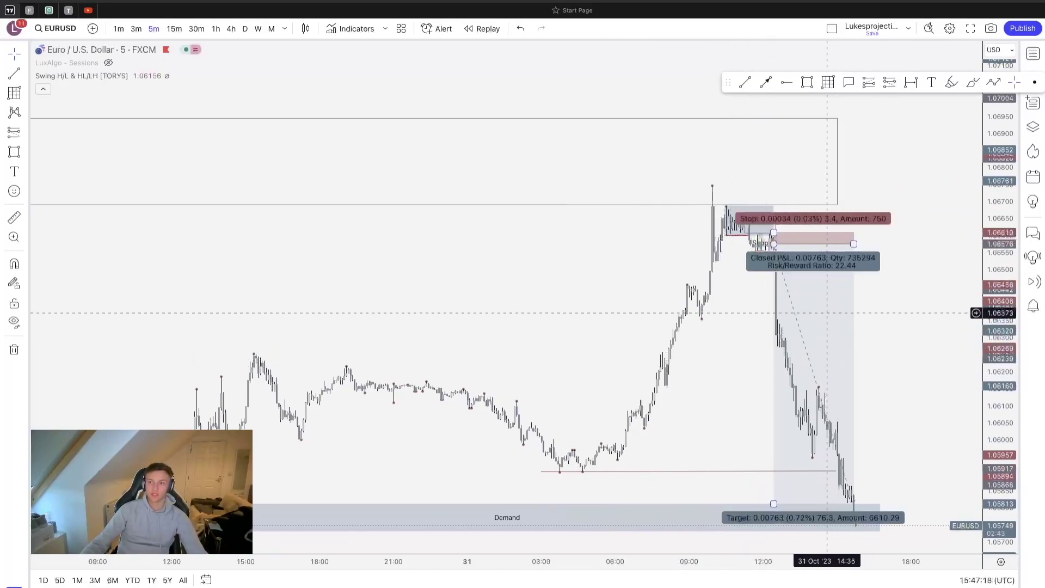
{"action": "scroll", "coordinate": [785, 334], "scroll_direction": "left", "scroll_amount": 2}
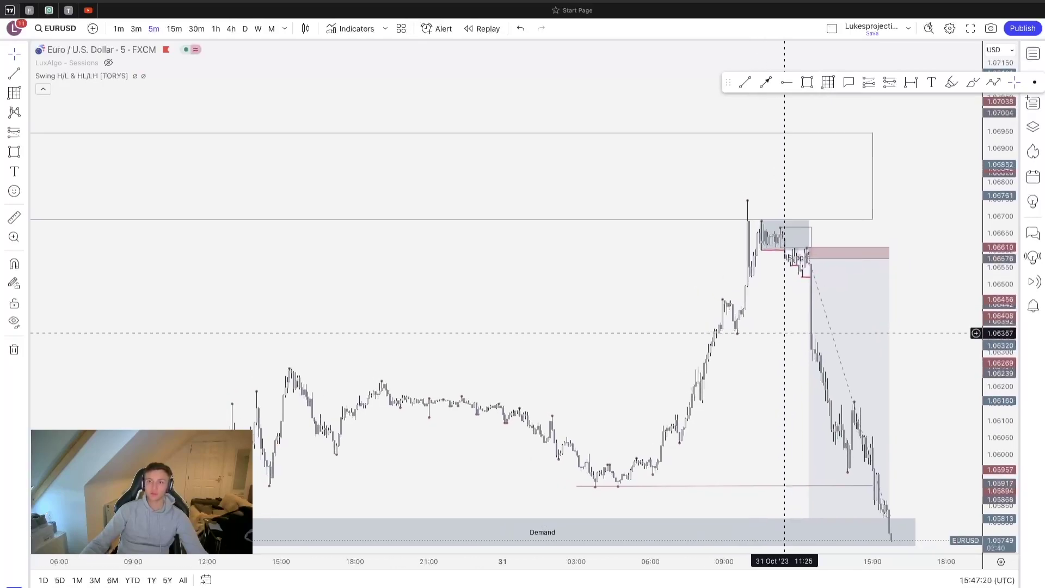
{"action": "left_click_drag", "start_coordinate": [784, 333], "coordinate": [791, 346]}
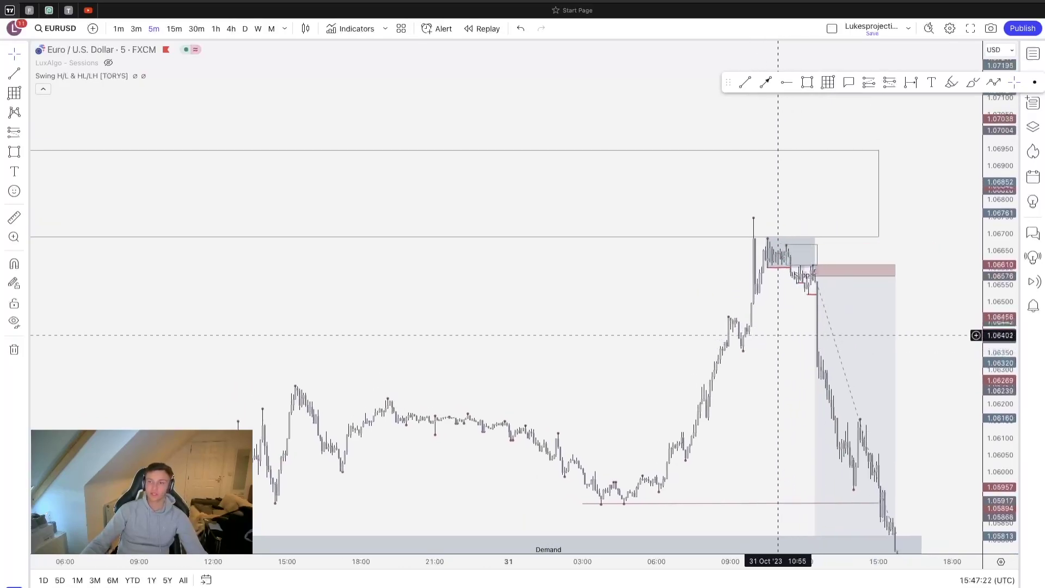
{"action": "left_click_drag", "start_coordinate": [882, 324], "coordinate": [770, 303]}
Step: Measure the trade's duration from the 12:25 entry candle to 15:35 near the Demand zone, without keeping the measurement
{"action": "left_click", "coordinate": [911, 82]}
{"action": "left_click", "coordinate": [705, 250]}
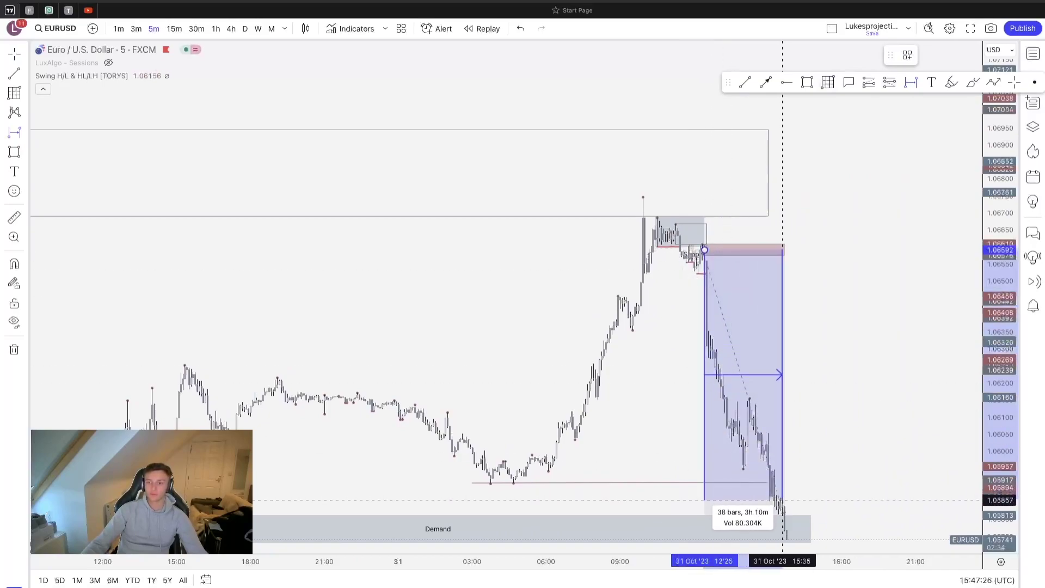
{"action": "key", "text": "Escape"}
{"action": "left_click_drag", "start_coordinate": [658, 343], "coordinate": [728, 332]}
{"action": "scroll", "coordinate": [728, 332], "scroll_direction": "down", "scroll_amount": 5}
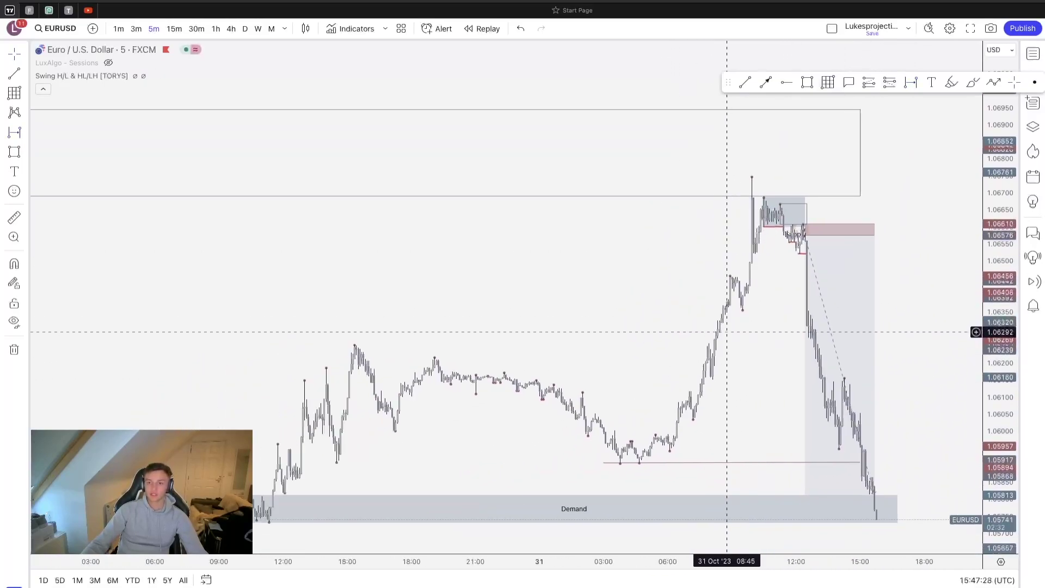
{"action": "scroll", "coordinate": [735, 342], "scroll_direction": "up", "scroll_amount": 7}
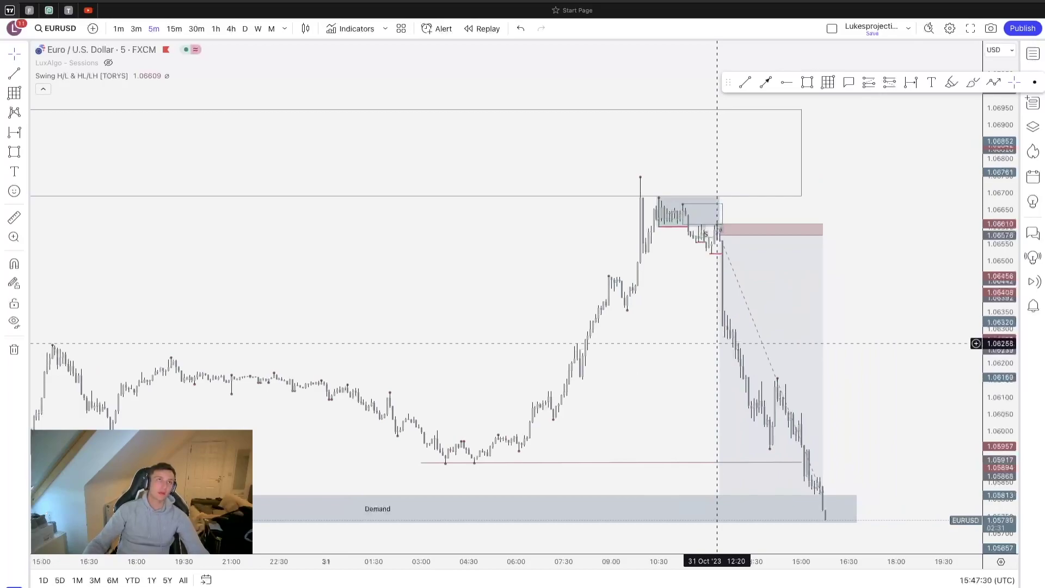